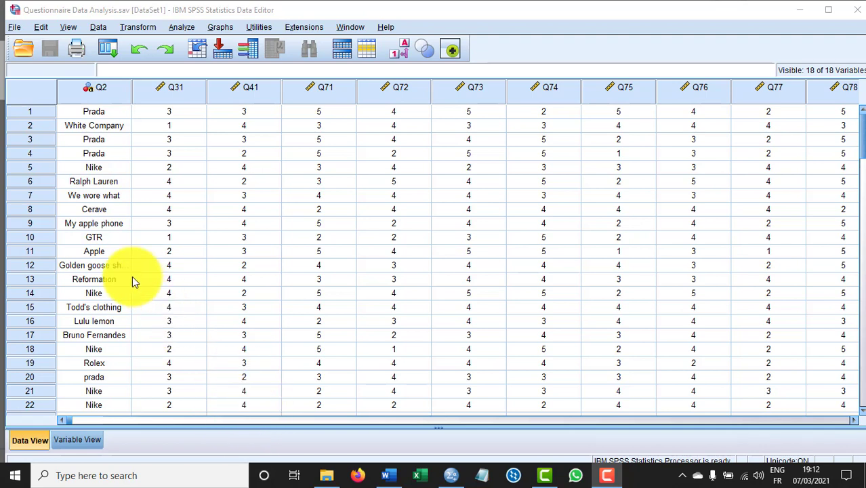
{"action": "scroll", "coordinate": [133, 281], "scroll_direction": "down", "scroll_amount": 2}
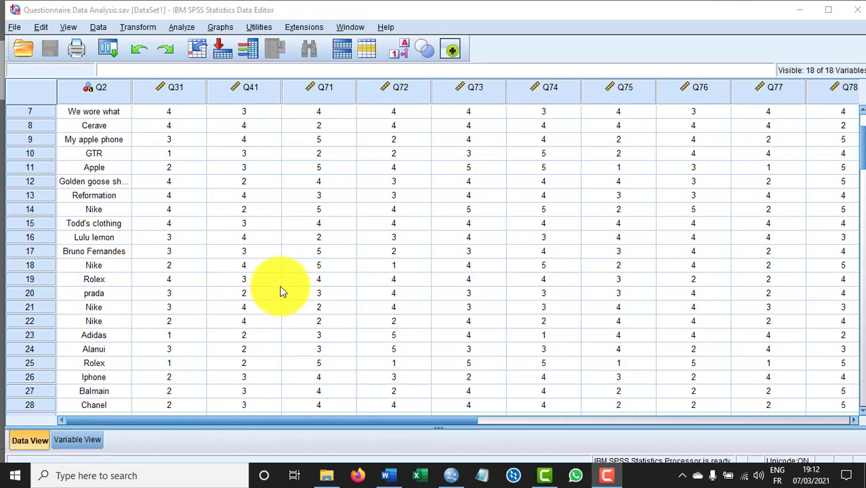
{"action": "scroll", "coordinate": [281, 291], "scroll_direction": "up", "scroll_amount": 1}
{"action": "scroll", "coordinate": [279, 293], "scroll_direction": "up", "scroll_amount": 1}
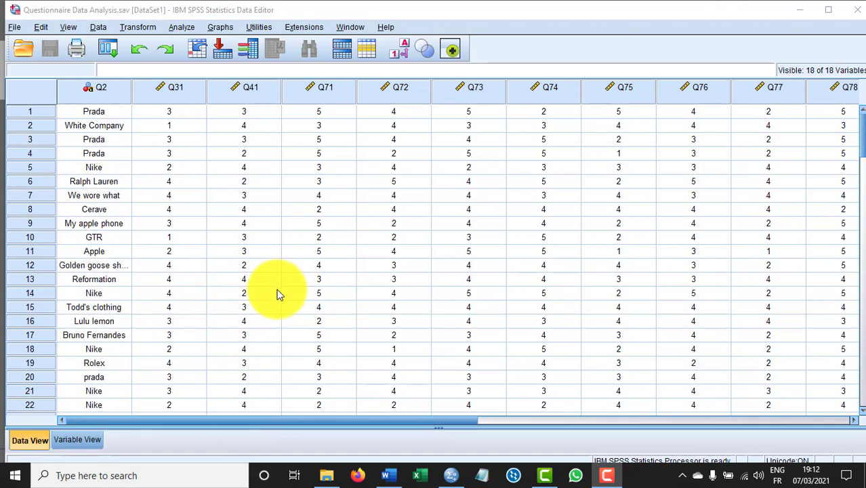
Start Recode into Different Variables with the mean of extroversion as the input variable.
{"action": "left_click", "coordinate": [181, 27]}
{"action": "mouse_move", "coordinate": [210, 28]}
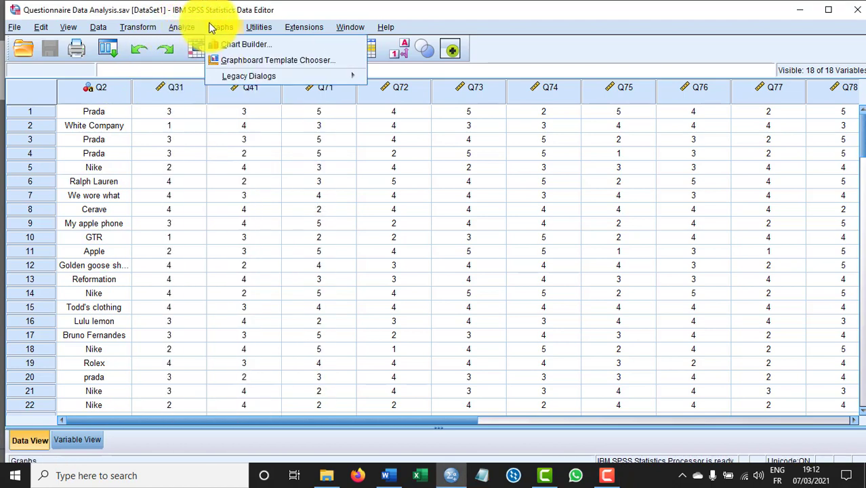
{"action": "mouse_move", "coordinate": [143, 28]}
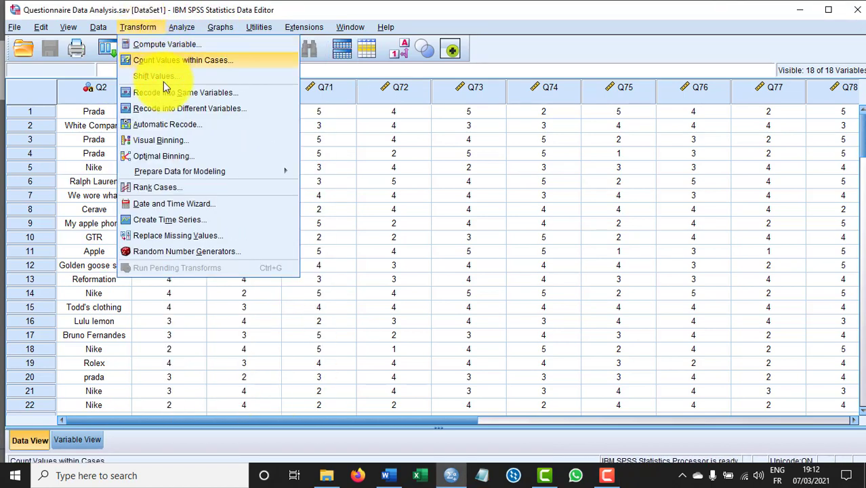
{"action": "left_click", "coordinate": [175, 107]}
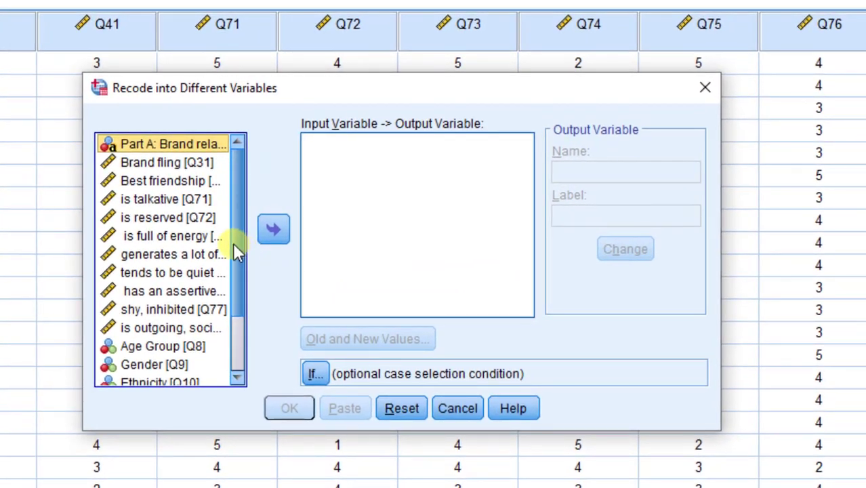
{"action": "left_click_drag", "start_coordinate": [237, 253], "coordinate": [250, 318]}
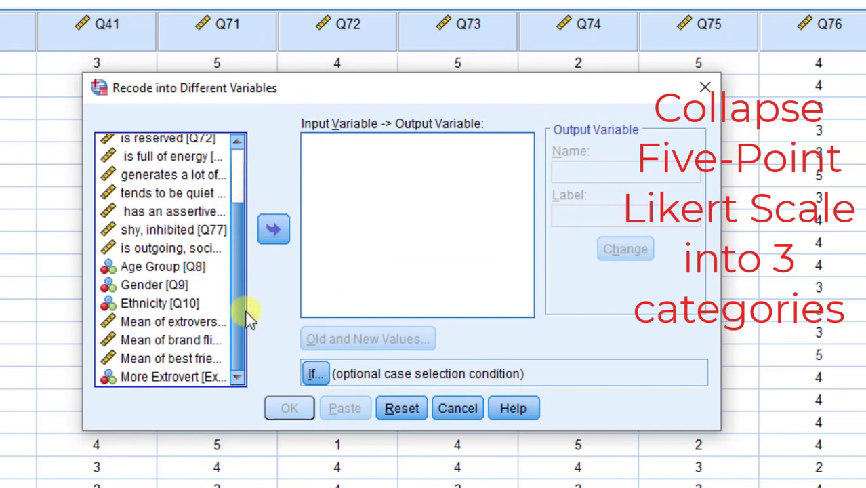
{"action": "left_click", "coordinate": [162, 322]}
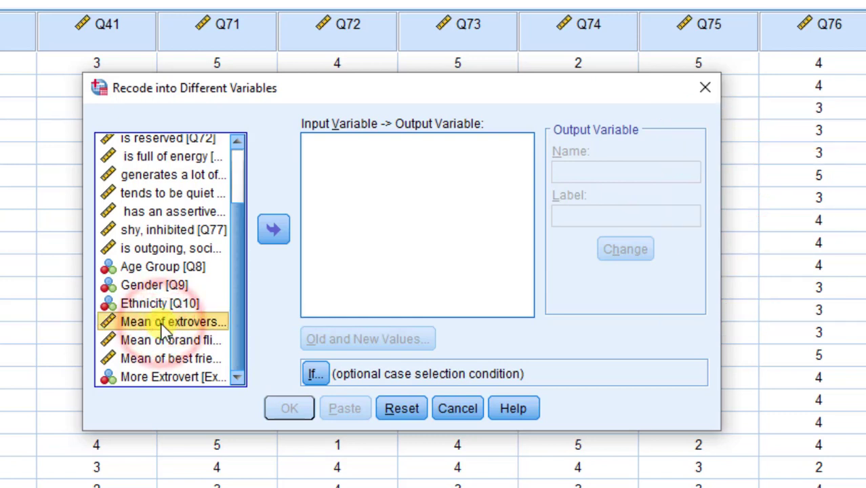
{"action": "left_click", "coordinate": [274, 231]}
{"action": "left_click", "coordinate": [273, 231]}
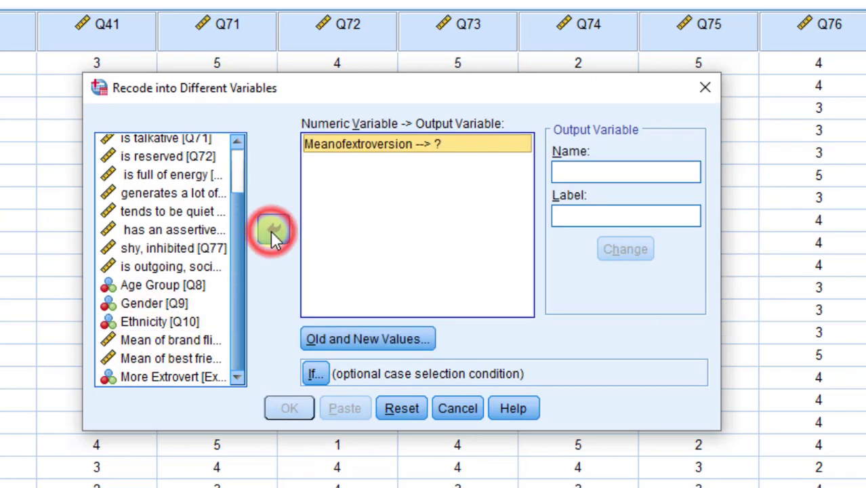
Name the output variable HLEXTROVERT, label it "High and Low Extrovert", and apply it to the mean of extroversion.
{"action": "left_click", "coordinate": [576, 171]}
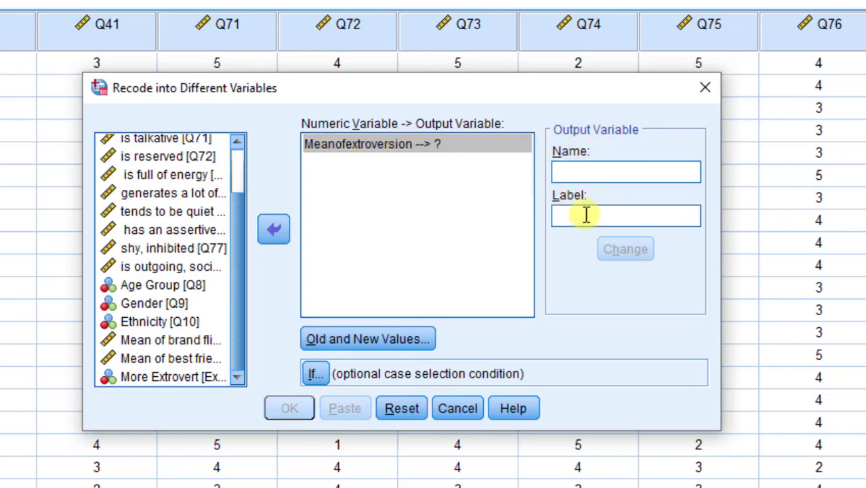
{"action": "left_click", "coordinate": [570, 172]}
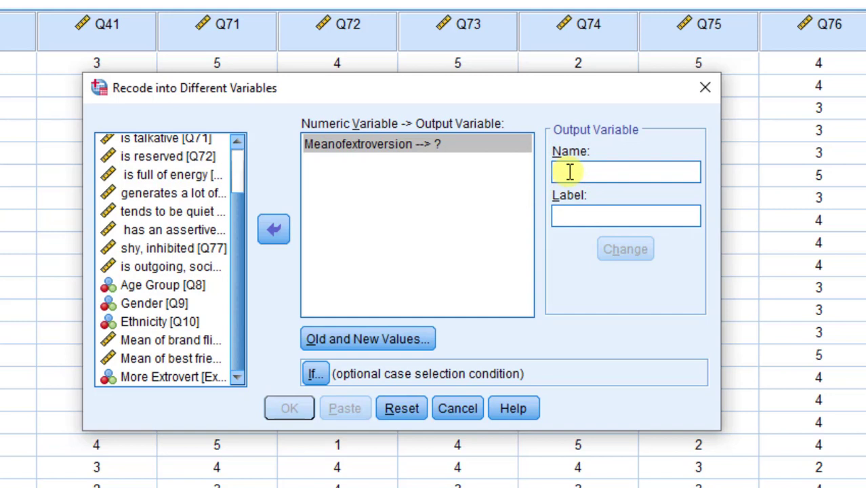
{"action": "type", "text": "HL"}
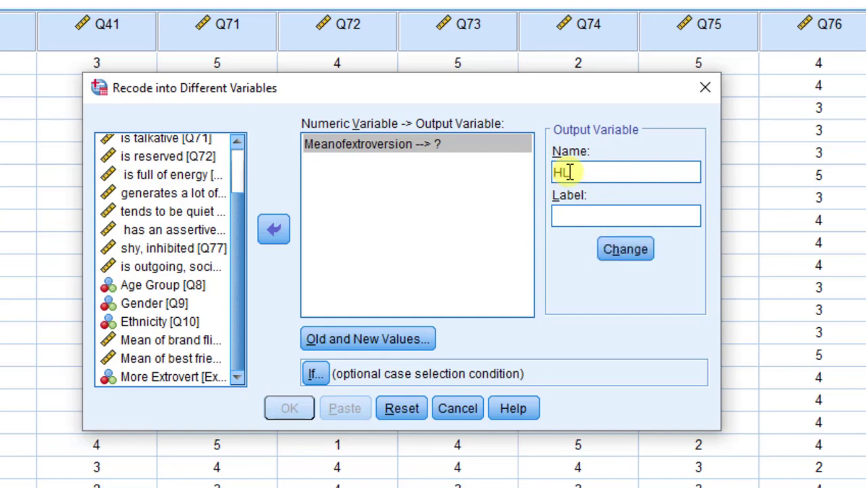
{"action": "type", "text": "EXTROVERT"}
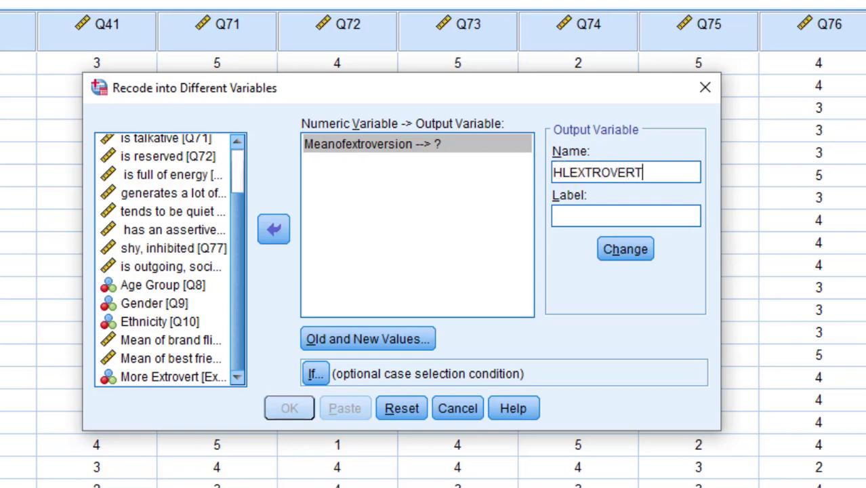
{"action": "left_click", "coordinate": [581, 209]}
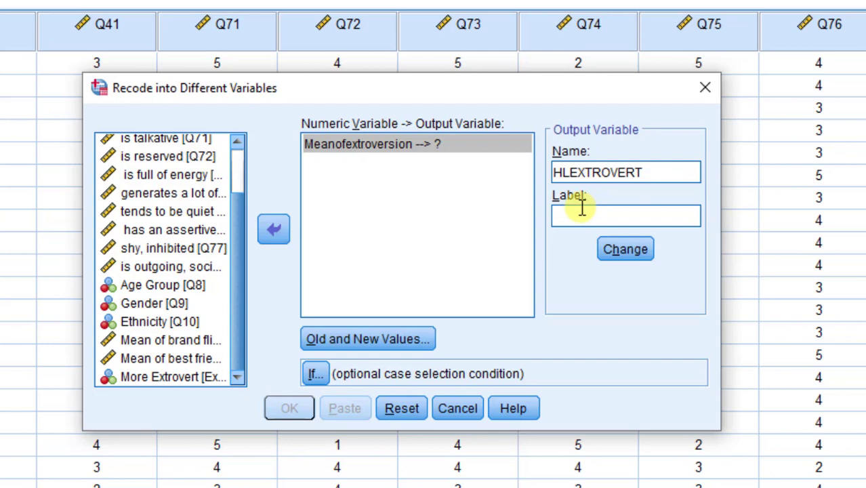
{"action": "type", "text": "High and Lo"}
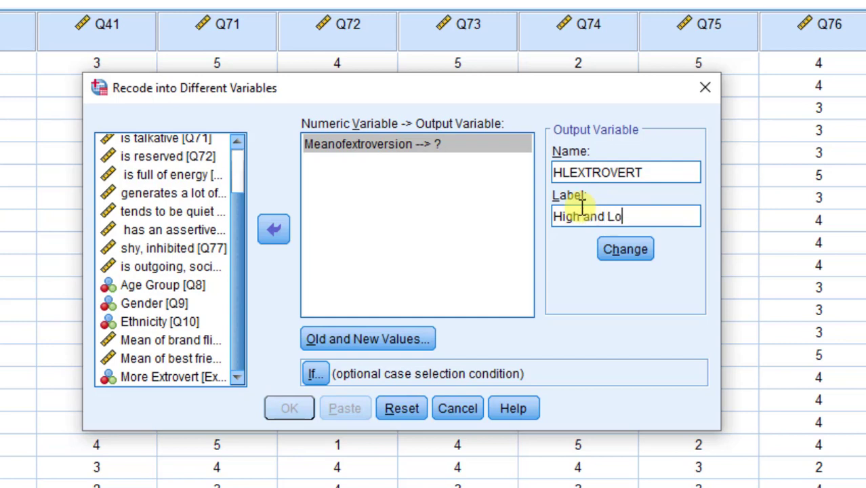
{"action": "type", "text": "w Extrovert"}
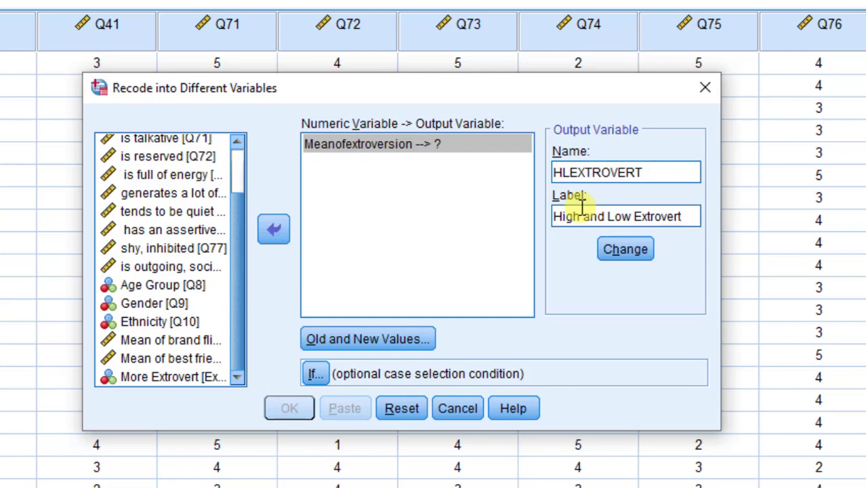
{"action": "left_click", "coordinate": [623, 251]}
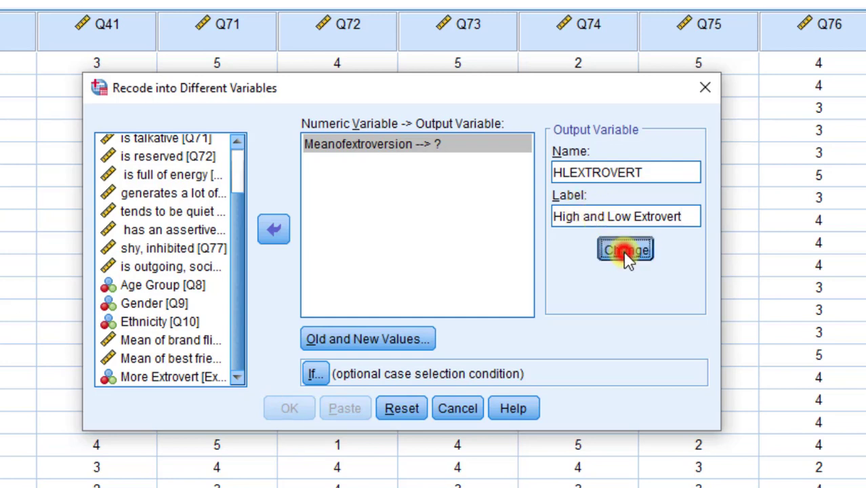
Open the old and new value definitions and choose the lowest-through-value range as the old value.
{"action": "left_click", "coordinate": [359, 342]}
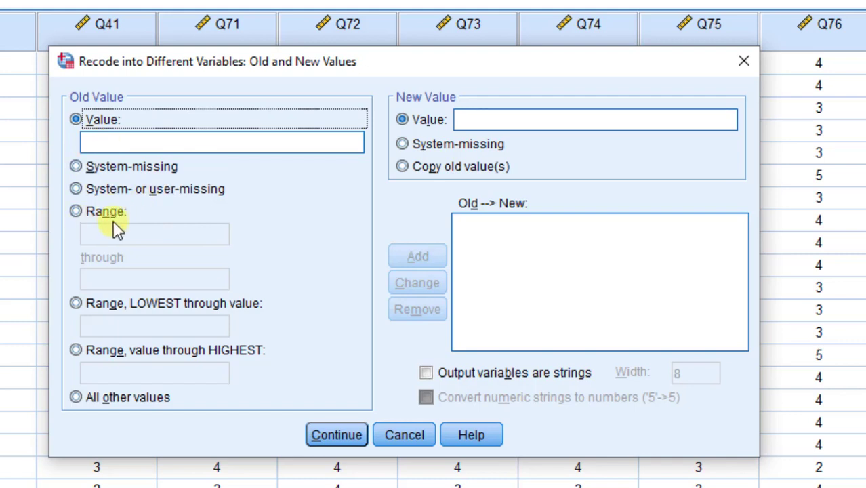
{"action": "left_click", "coordinate": [76, 212]}
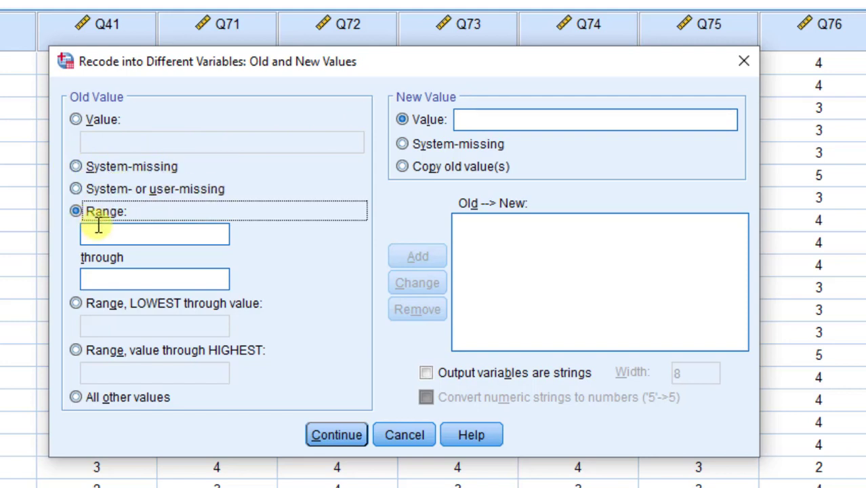
{"action": "left_click", "coordinate": [76, 303]}
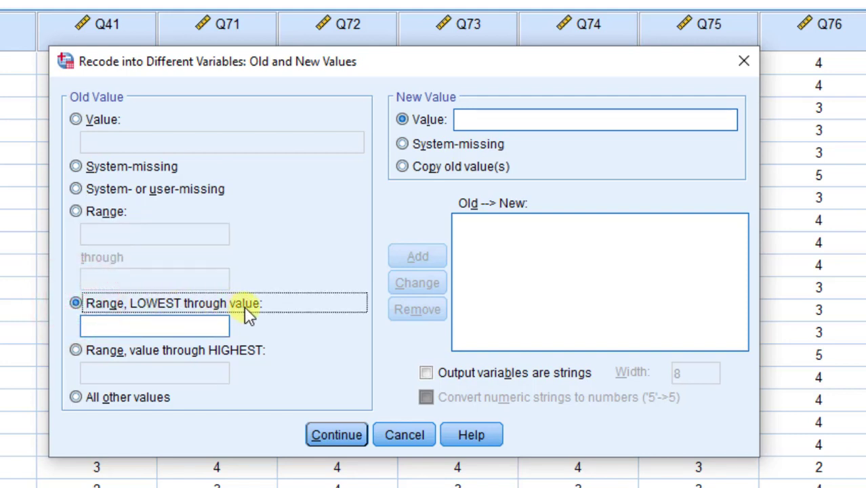
{"action": "left_click", "coordinate": [119, 323]}
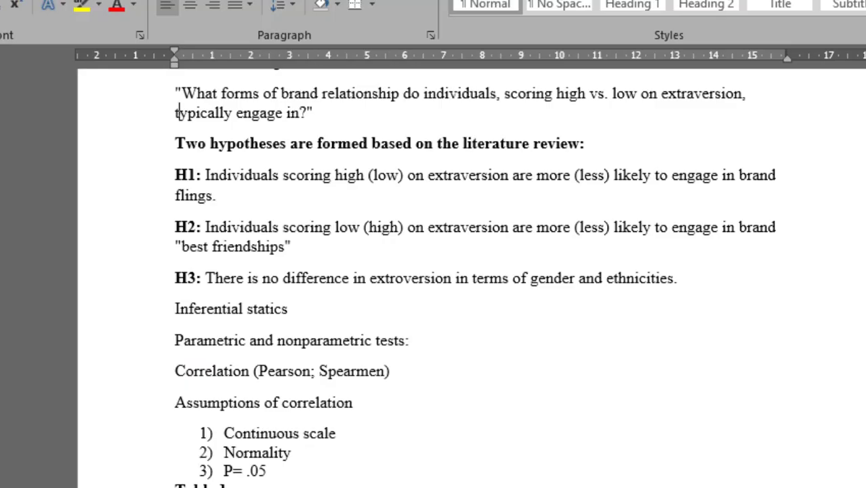
Switch to the Word document and examine the mean ranges of the five-point Likert scale and the More Extrovert table.
{"action": "scroll", "coordinate": [226, 359], "scroll_direction": "up", "scroll_amount": 1}
{"action": "scroll", "coordinate": [265, 357], "scroll_direction": "down", "scroll_amount": 5}
{"action": "scroll", "coordinate": [265, 358], "scroll_direction": "down", "scroll_amount": 5}
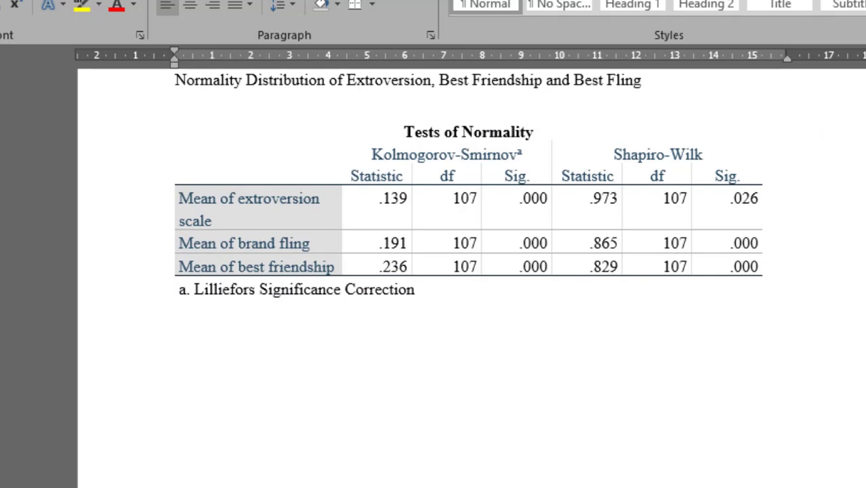
{"action": "scroll", "coordinate": [433, 271], "scroll_direction": "down", "scroll_amount": 15}
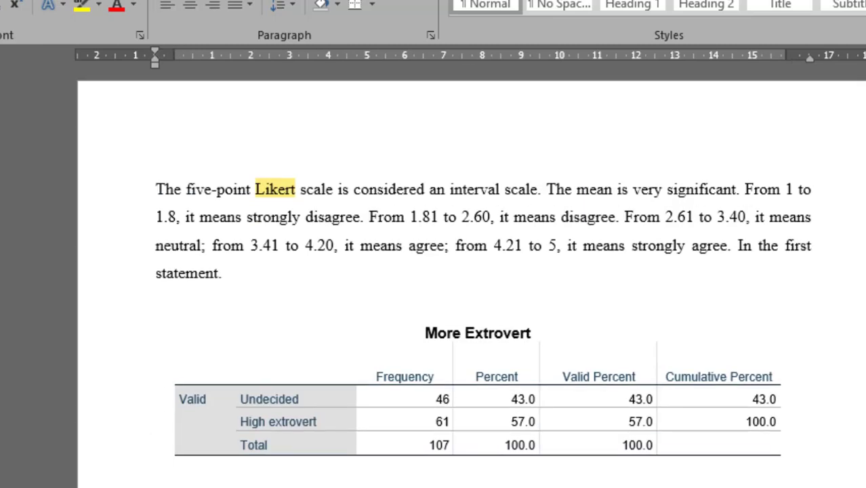
{"action": "scroll", "coordinate": [466, 245], "scroll_direction": "up", "scroll_amount": 5}
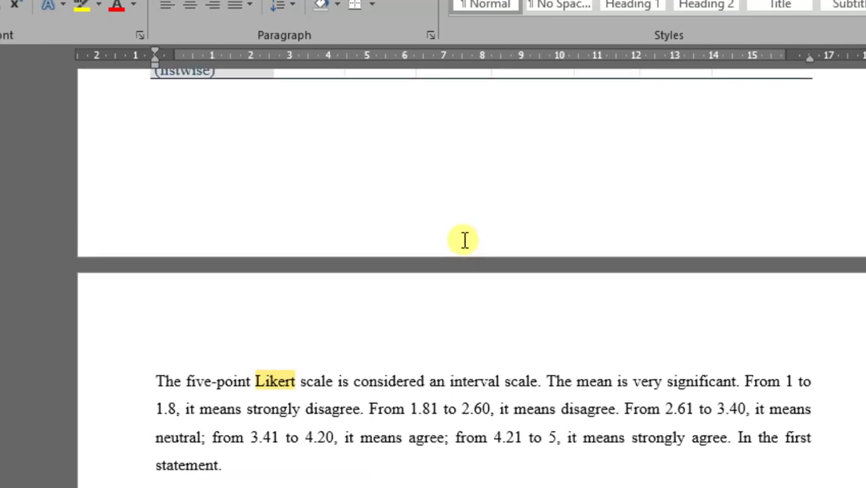
{"action": "scroll", "coordinate": [458, 236], "scroll_direction": "down", "scroll_amount": 5}
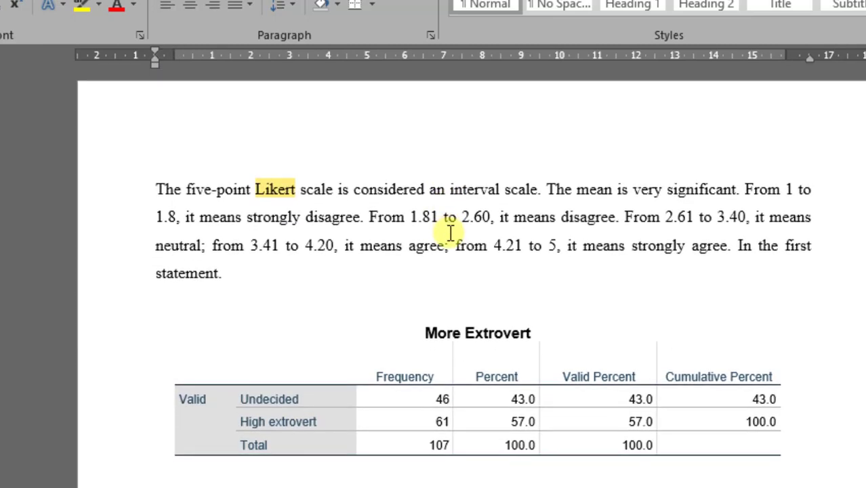
{"action": "scroll", "coordinate": [449, 231], "scroll_direction": "down", "scroll_amount": 2}
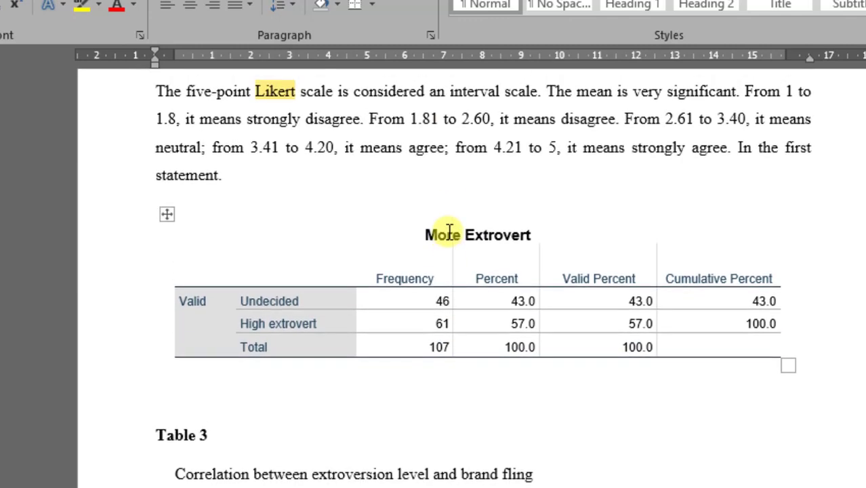
{"action": "scroll", "coordinate": [447, 231], "scroll_direction": "up", "scroll_amount": 2}
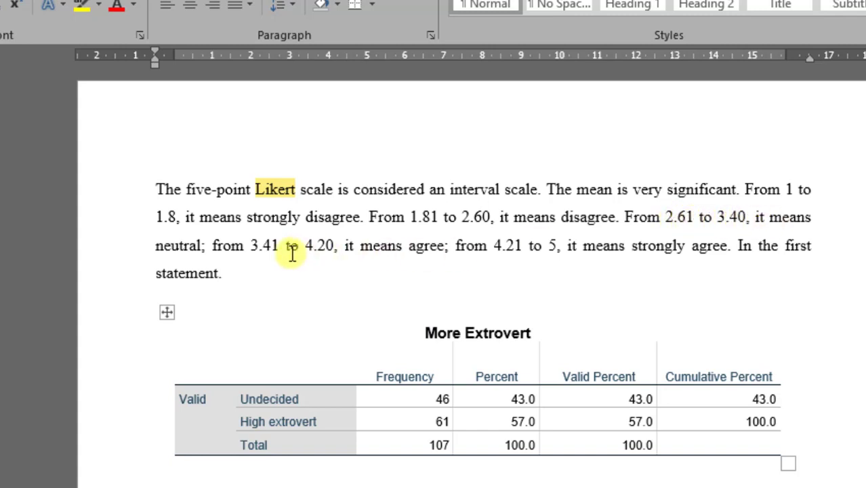
Copy 2.60 from the Likert scale paragraph and paste it in SPSS as the upper limit of the lowest-through-value range.
{"action": "left_click_drag", "start_coordinate": [489, 218], "coordinate": [464, 215]}
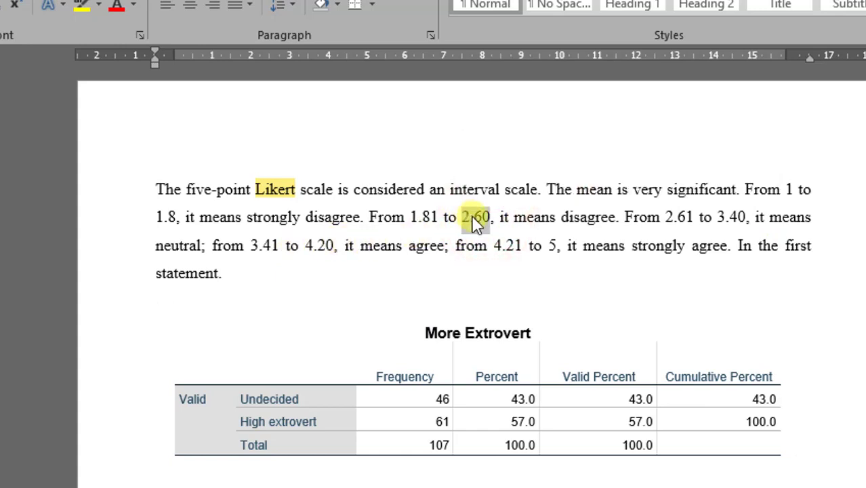
{"action": "right_click", "coordinate": [471, 214]}
{"action": "left_click", "coordinate": [498, 252]}
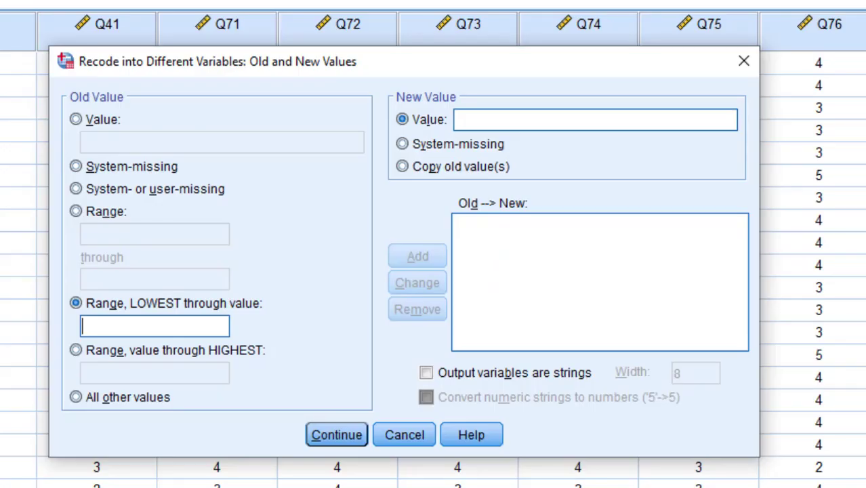
{"action": "right_click", "coordinate": [99, 330]}
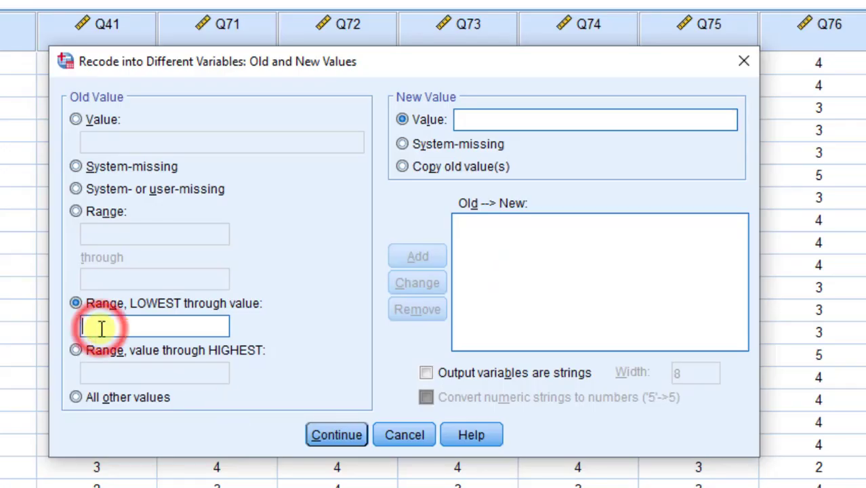
{"action": "left_click", "coordinate": [124, 446]}
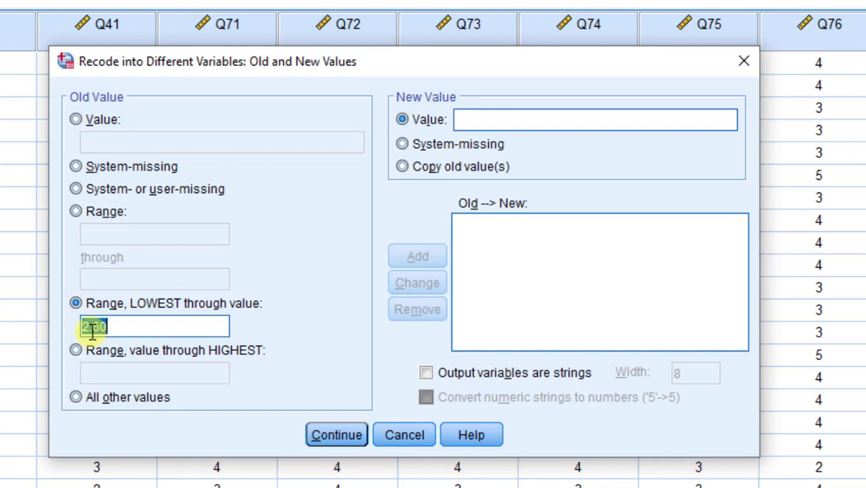
{"action": "left_click", "coordinate": [117, 327]}
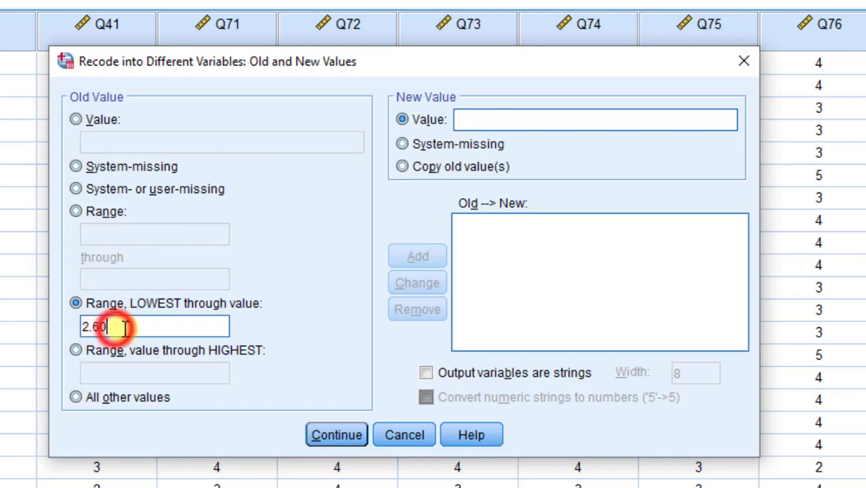
Make the output variables strings and add a rule recoding lowest through 2.60 as Lowextrovert.
{"action": "left_click", "coordinate": [489, 120]}
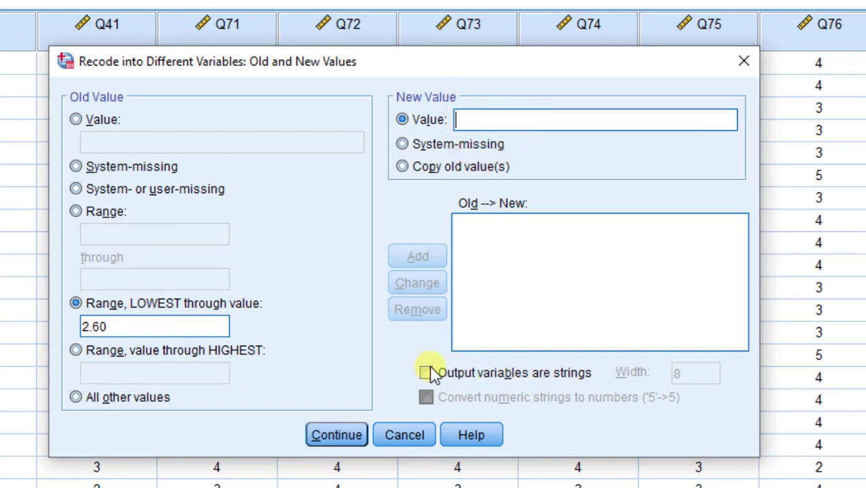
{"action": "left_click", "coordinate": [426, 373]}
{"action": "left_click", "coordinate": [484, 119]}
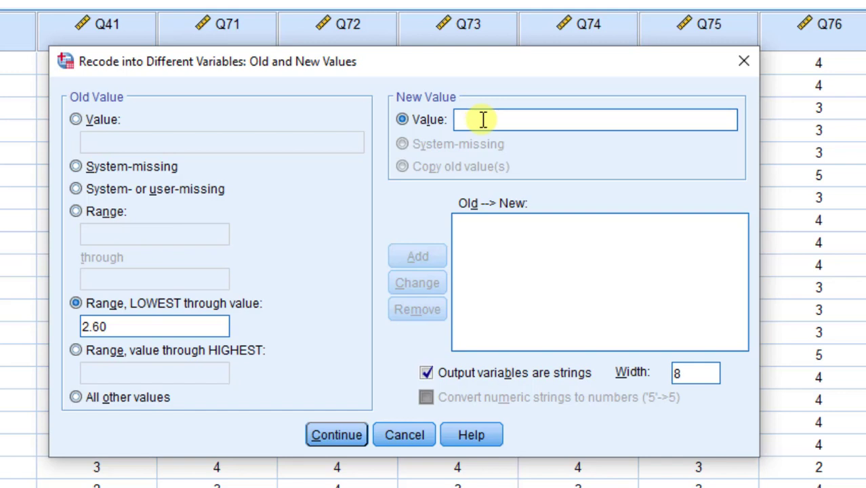
{"action": "type", "text": "Low"}
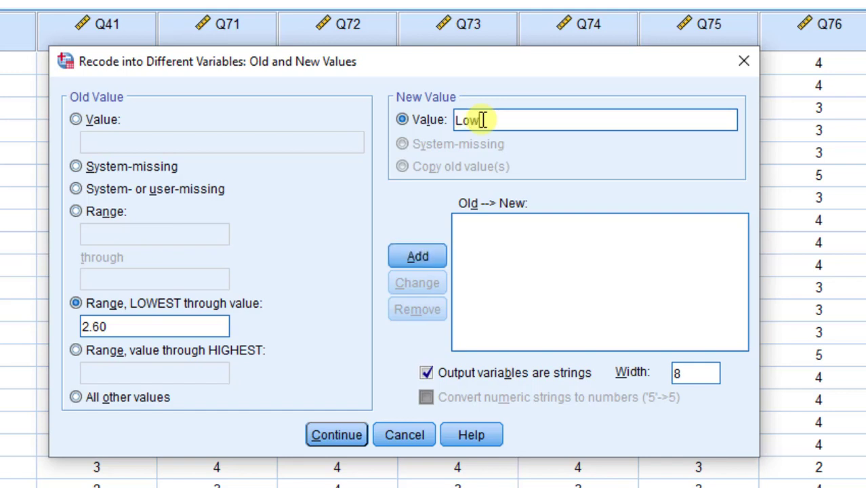
{"action": "type", "text": "extrovert"}
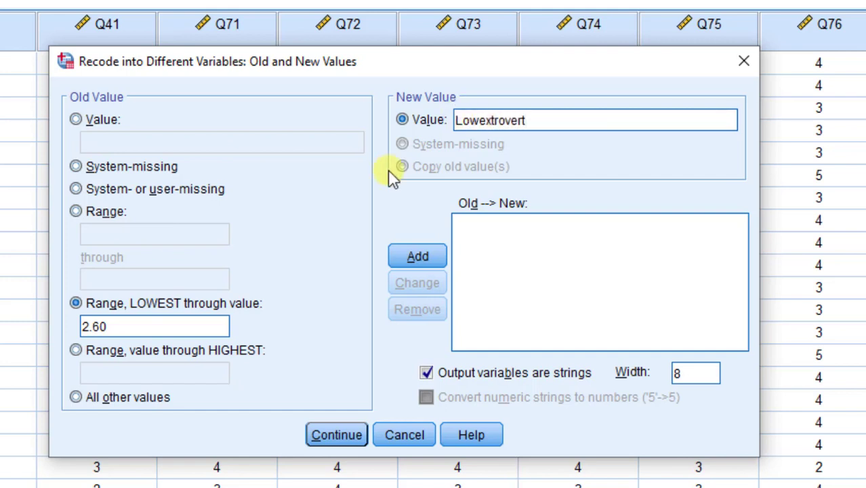
{"action": "left_click", "coordinate": [418, 255]}
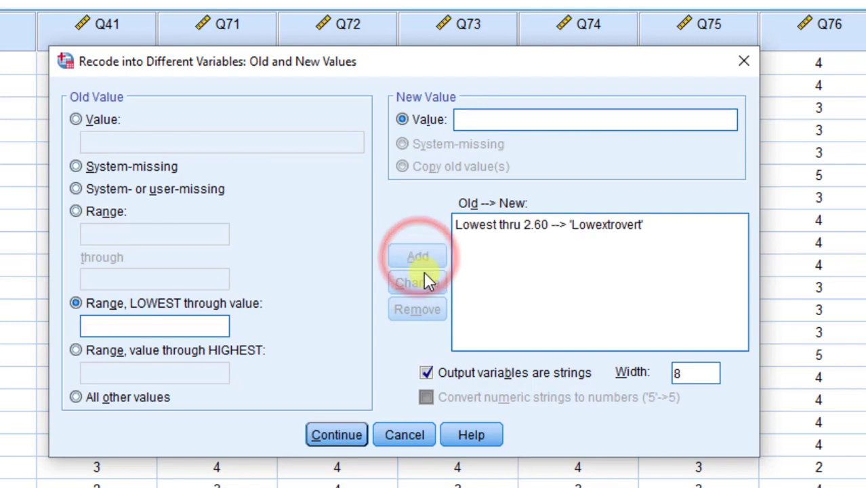
Switch the old value to a bounded range and set it to 2.62 through 3.40.
{"action": "left_click", "coordinate": [124, 325]}
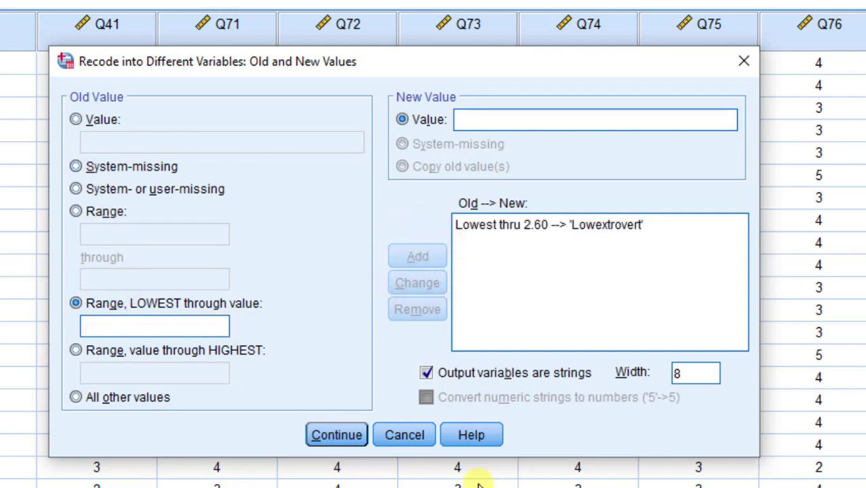
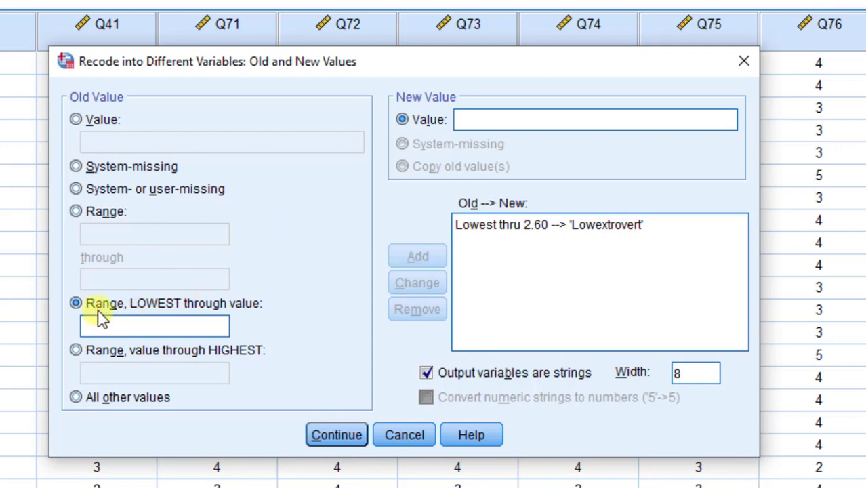
{"action": "left_click", "coordinate": [76, 210]}
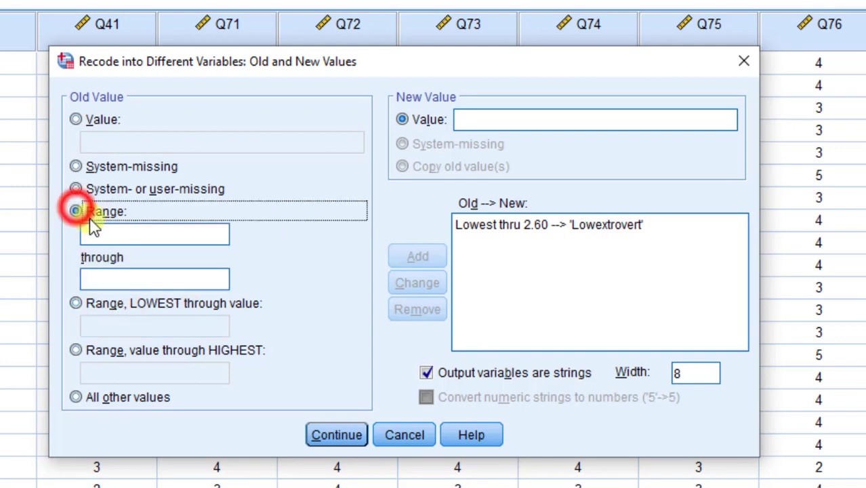
{"action": "left_click", "coordinate": [107, 232]}
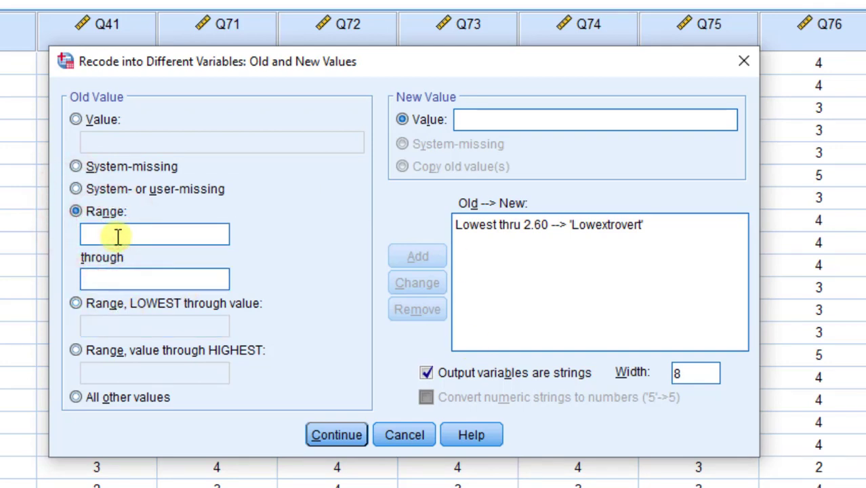
{"action": "left_click", "coordinate": [80, 215]}
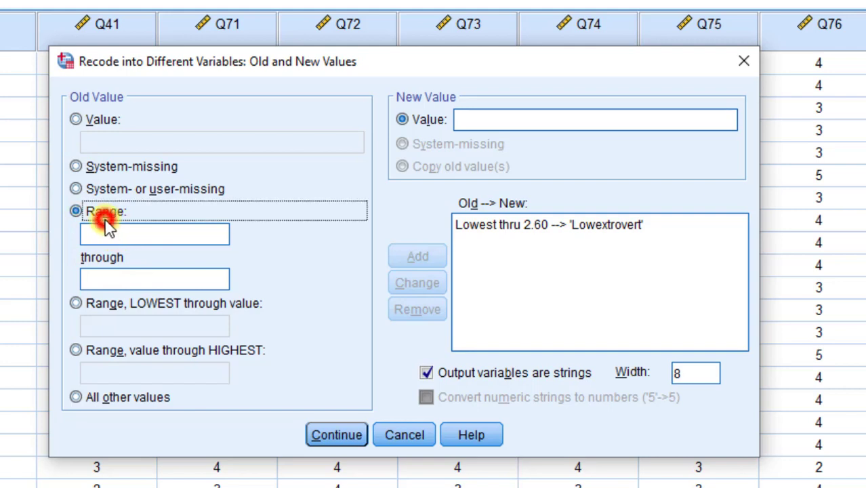
{"action": "left_click", "coordinate": [93, 239]}
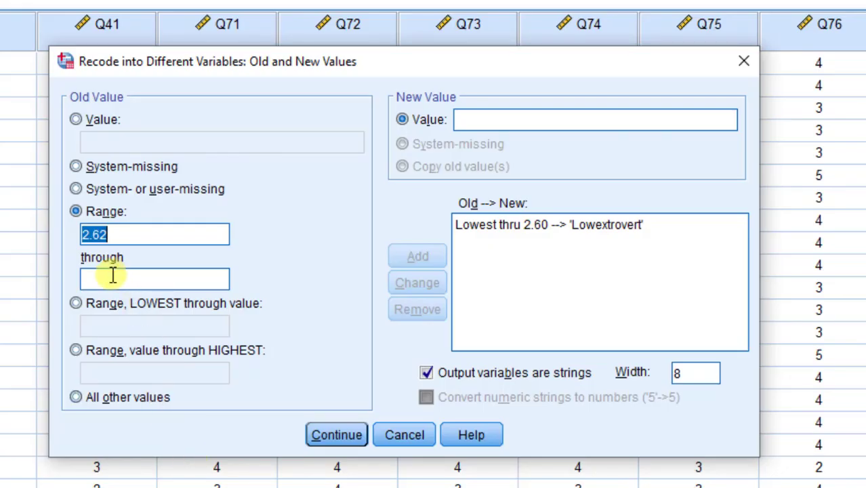
{"action": "left_click", "coordinate": [109, 279]}
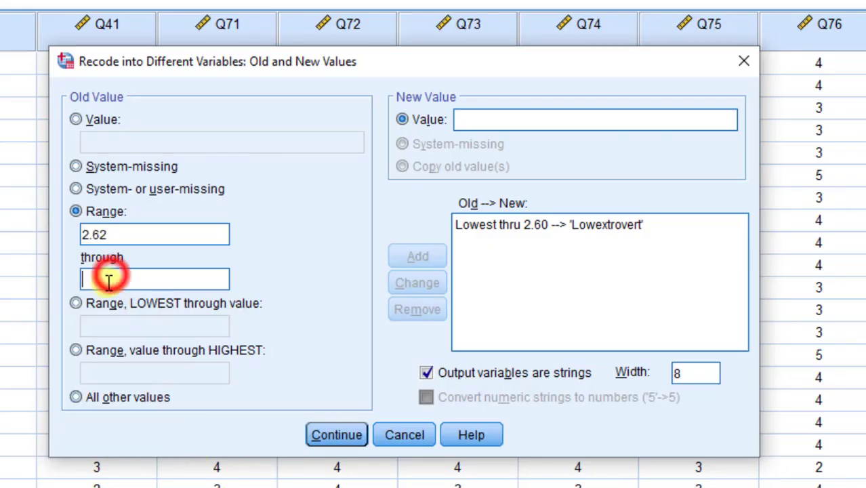
{"action": "type", "text": "3.40"}
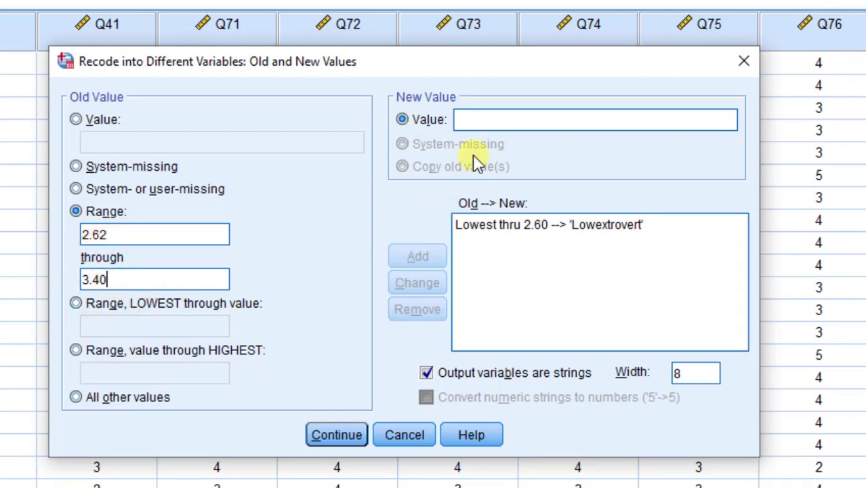
Enter Undecided as the new value, turn off string output and accept clearing the inappropriate output values.
{"action": "left_click", "coordinate": [477, 125]}
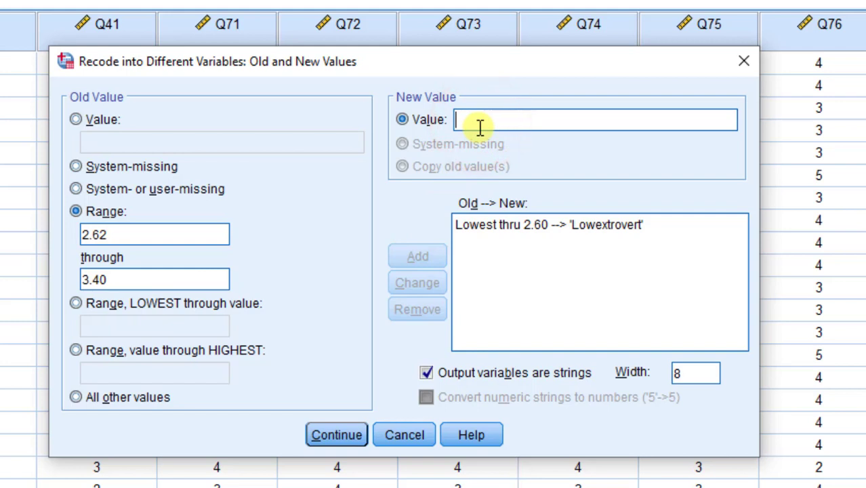
{"action": "type", "text": "Undecided"}
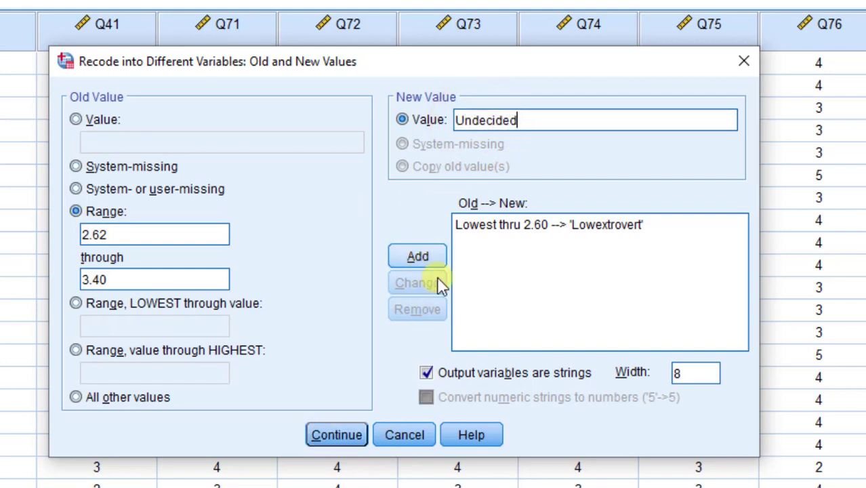
{"action": "left_click", "coordinate": [433, 380]}
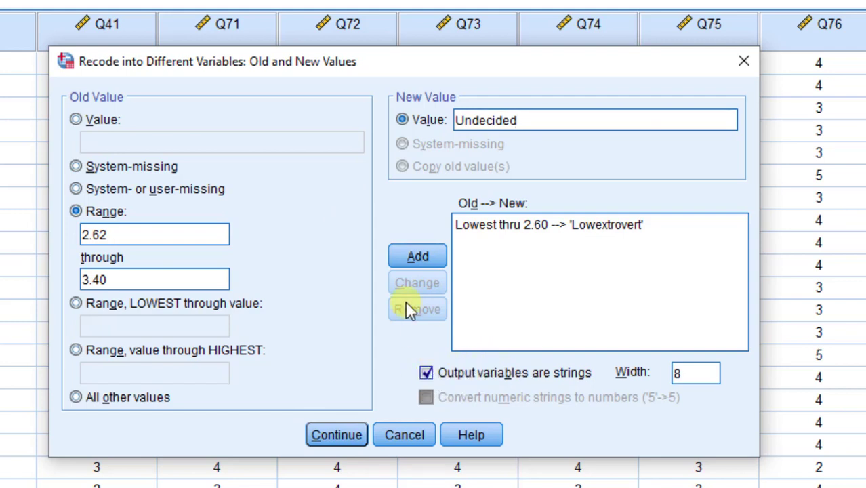
{"action": "left_click", "coordinate": [417, 256]}
{"action": "left_click", "coordinate": [427, 372]}
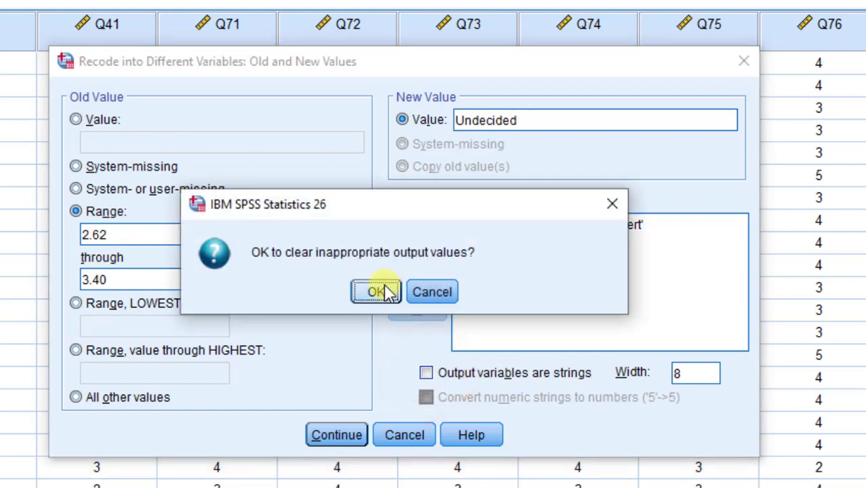
{"action": "left_click", "coordinate": [387, 292]}
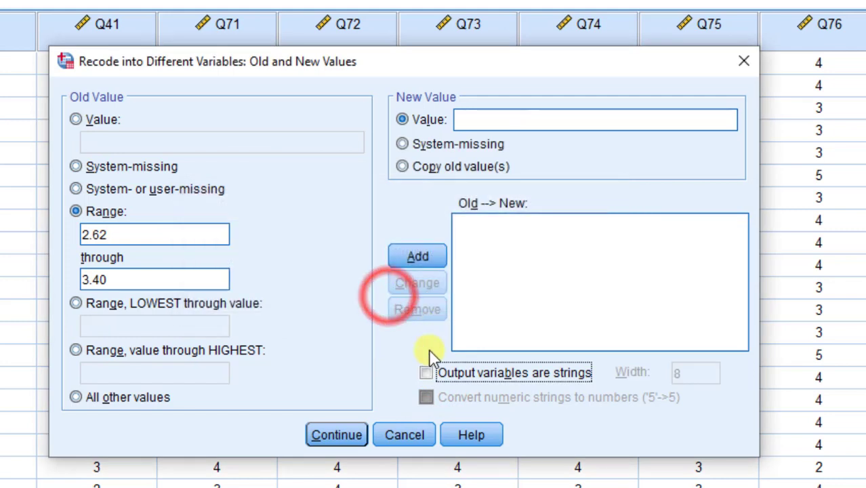
Make the output variables strings and add a rule recoding the 2.62 through 3.40 range as Undecided.
{"action": "left_click", "coordinate": [426, 373]}
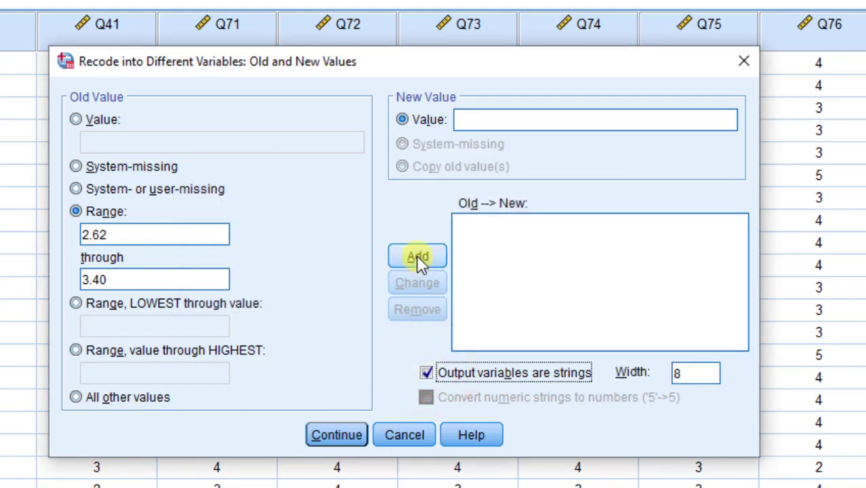
{"action": "left_click", "coordinate": [485, 120]}
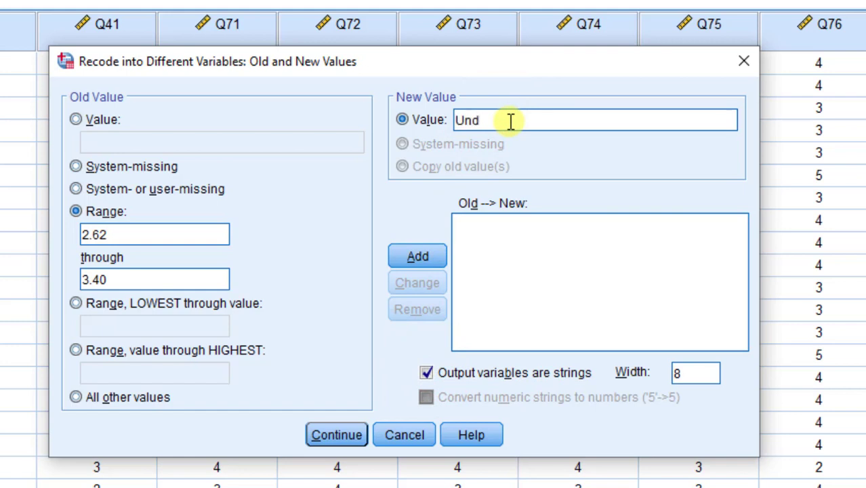
{"action": "type", "text": "Undecided"}
{"action": "left_click", "coordinate": [422, 256]}
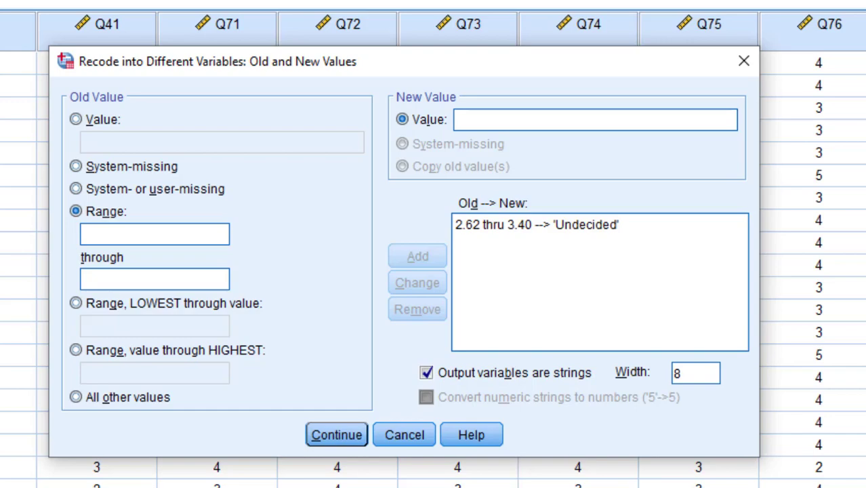
Add a rule recoding the range 3.41 through 5 as Highextrovert.
{"action": "left_click", "coordinate": [359, 482]}
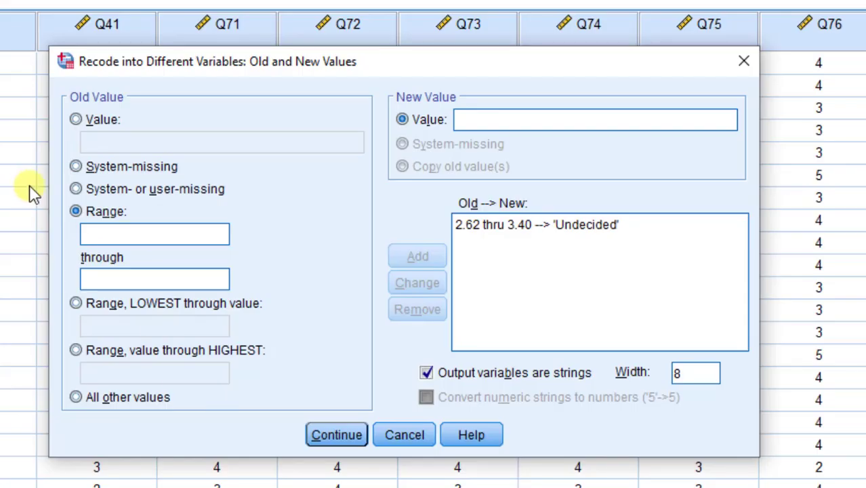
{"action": "left_click", "coordinate": [118, 237]}
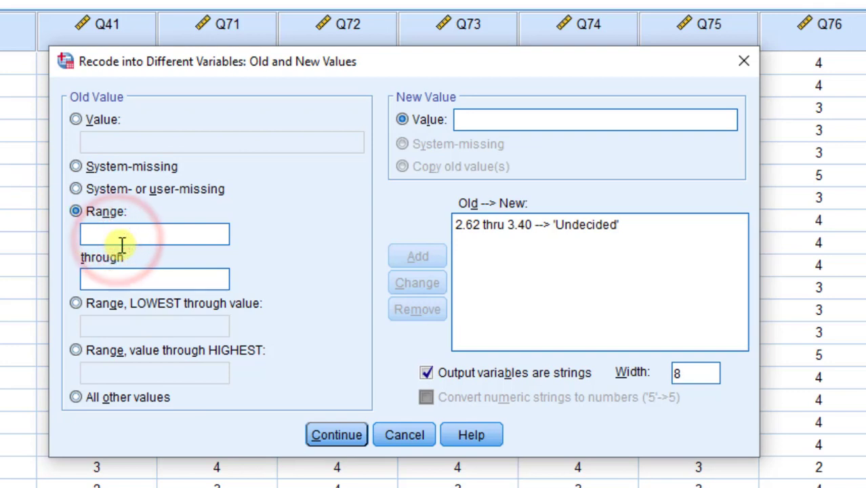
{"action": "type", "text": "341"}
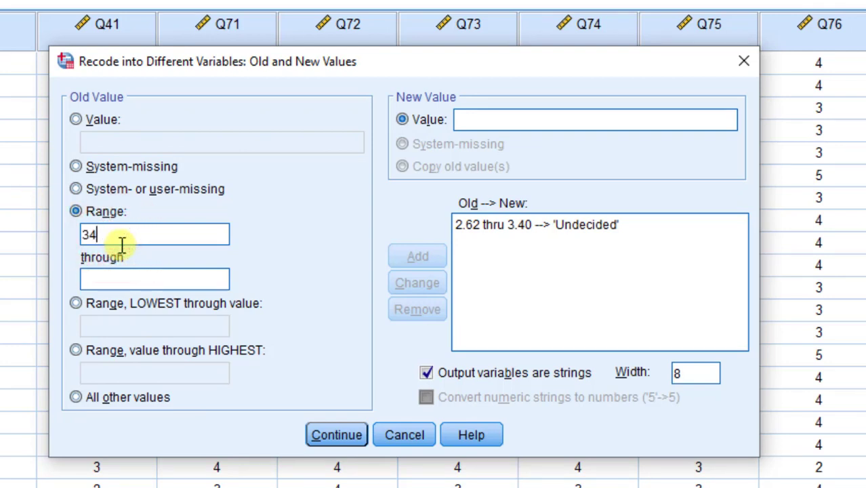
{"action": "type", "text": "41"}
{"action": "key", "text": "BackSpace"}
{"action": "key", "text": "BackSpace"}
{"action": "left_click", "coordinate": [119, 278]}
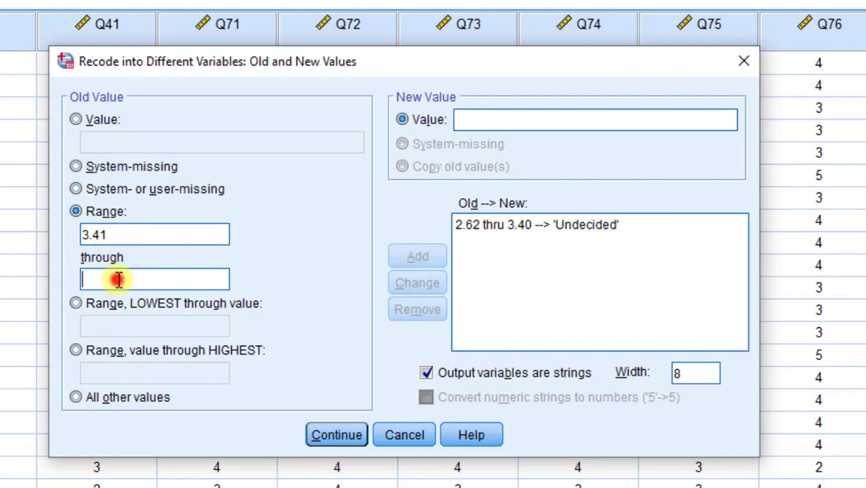
{"action": "type", "text": "5"}
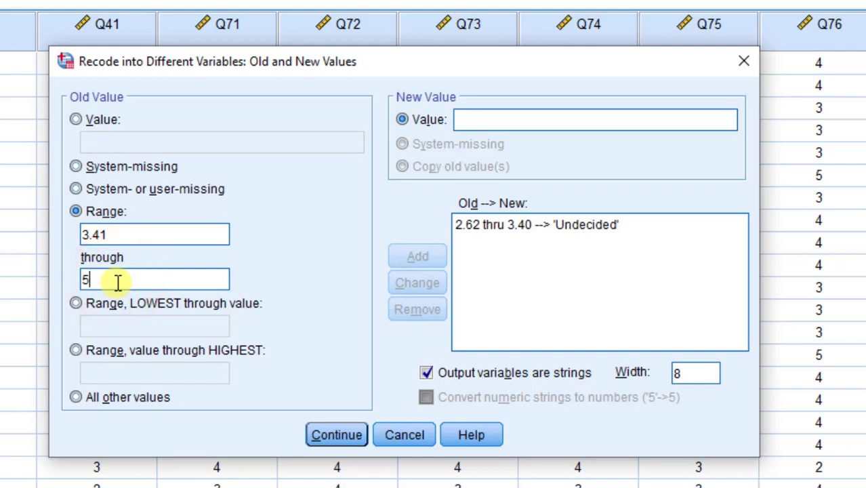
{"action": "left_click", "coordinate": [475, 122]}
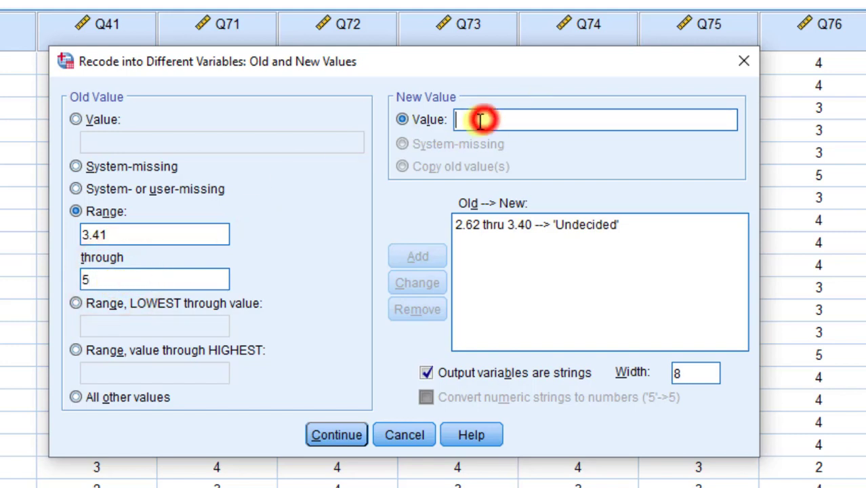
{"action": "type", "text": "Highextrovert"}
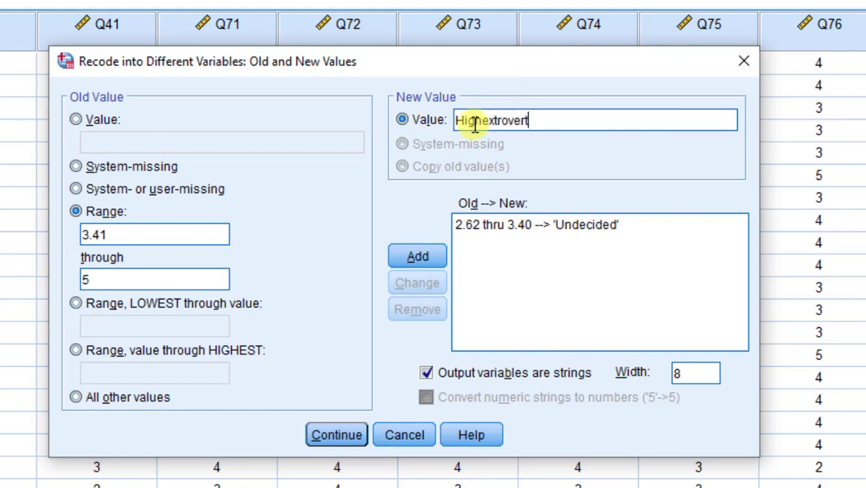
{"action": "left_click", "coordinate": [420, 255]}
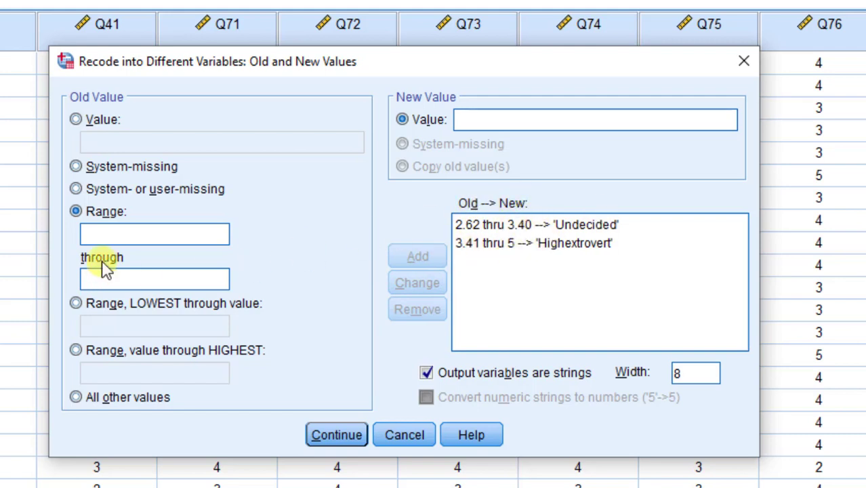
Add a rule recoding the range from lowest through 2.61 as Lowextrovert.
{"action": "left_click", "coordinate": [77, 299]}
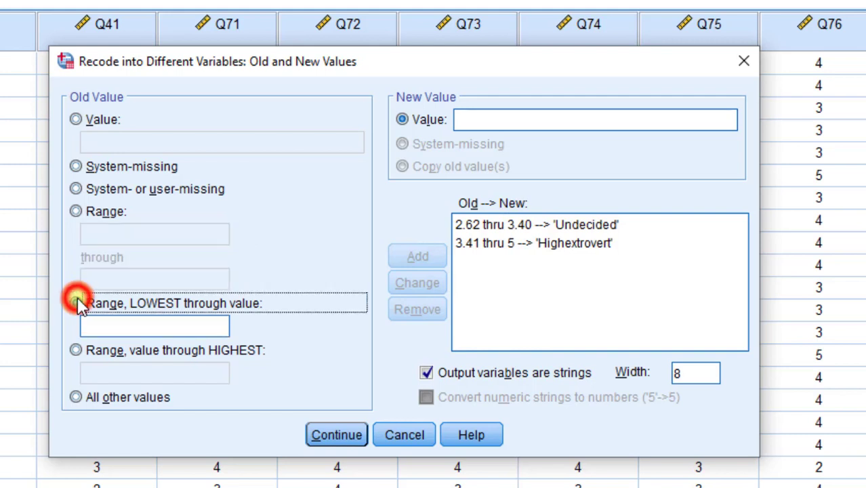
{"action": "left_click", "coordinate": [106, 324]}
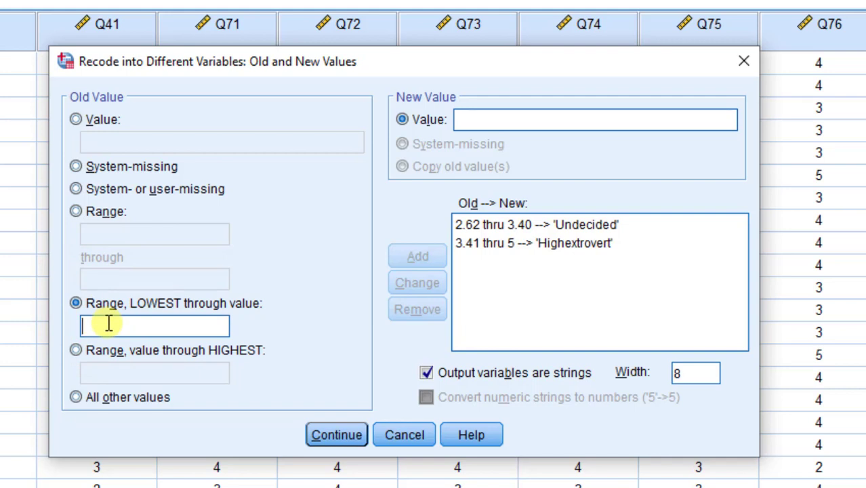
{"action": "type", "text": "2.61"}
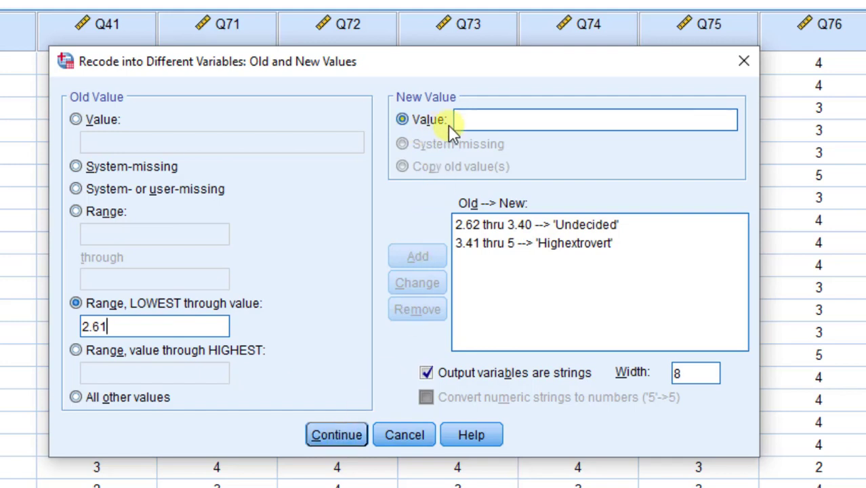
{"action": "left_click", "coordinate": [482, 122]}
{"action": "type", "text": "Lo"}
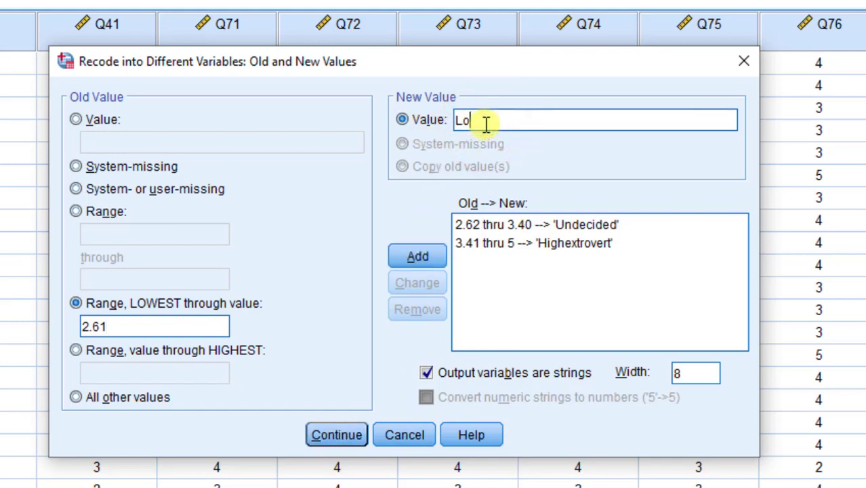
{"action": "type", "text": "wextrovert"}
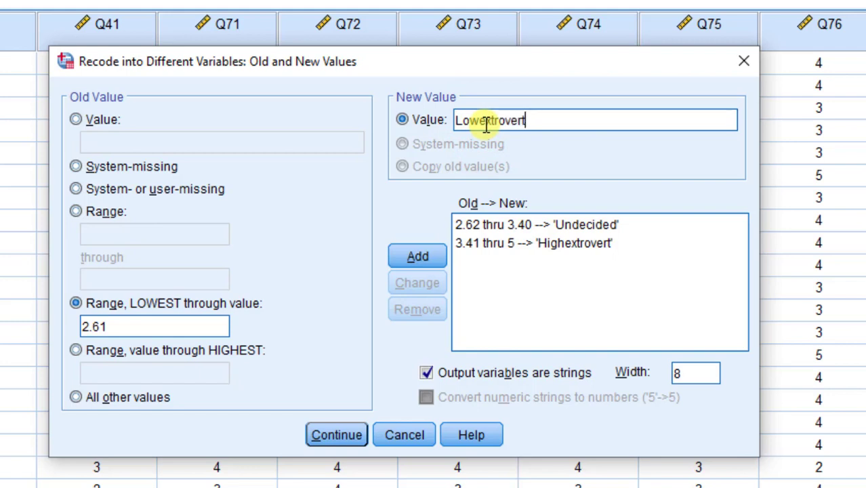
{"action": "left_click", "coordinate": [412, 255]}
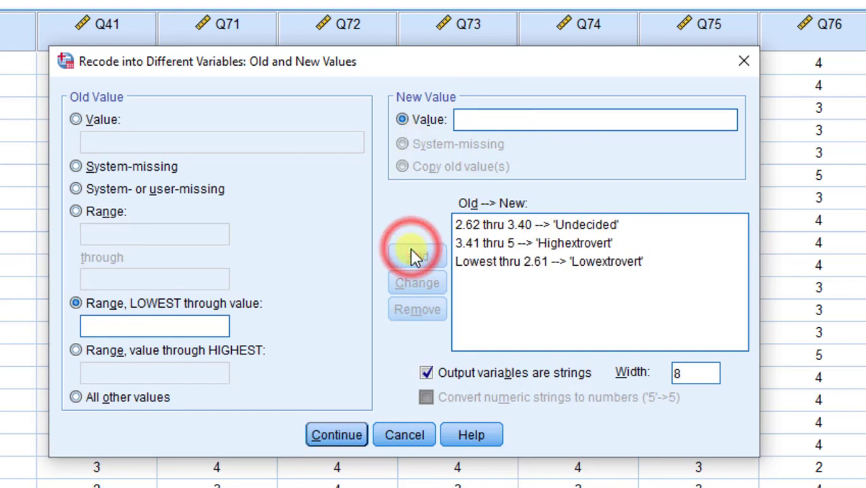
Review the Lowextrovert and Undecided rules, accept the old and new values, and run the recode into HLEXTROVERT.
{"action": "left_click", "coordinate": [523, 263]}
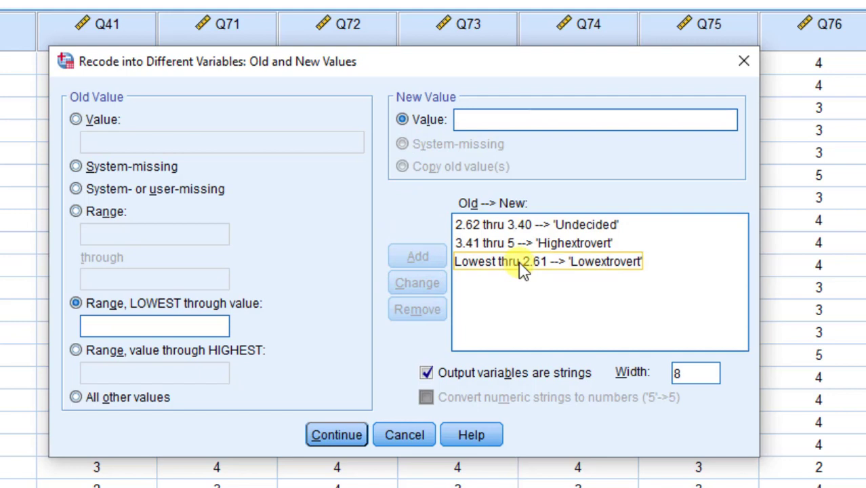
{"action": "left_click", "coordinate": [524, 232]}
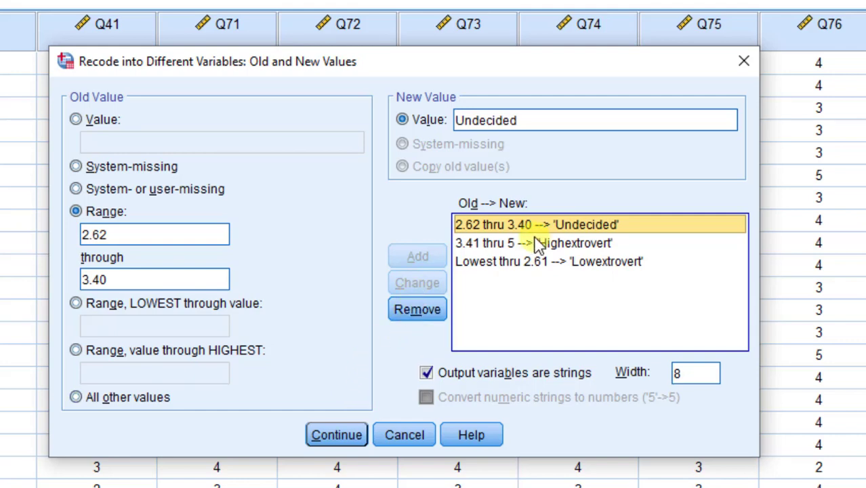
{"action": "left_click", "coordinate": [349, 436]}
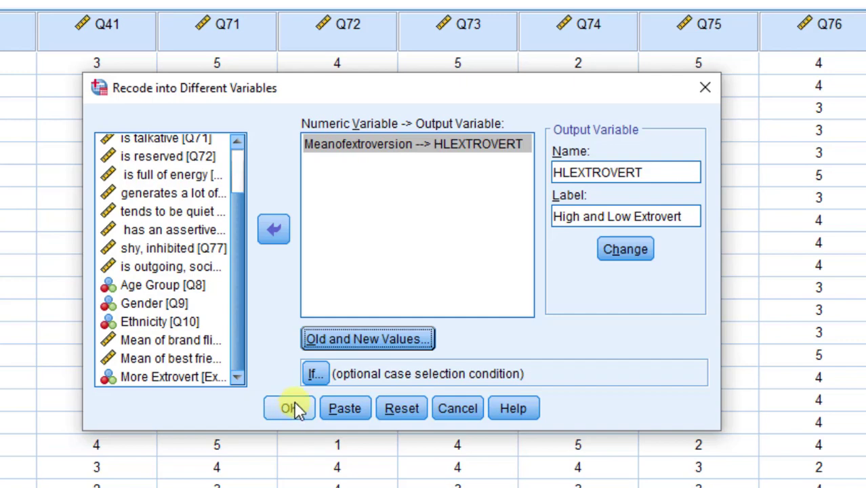
{"action": "left_click", "coordinate": [298, 407]}
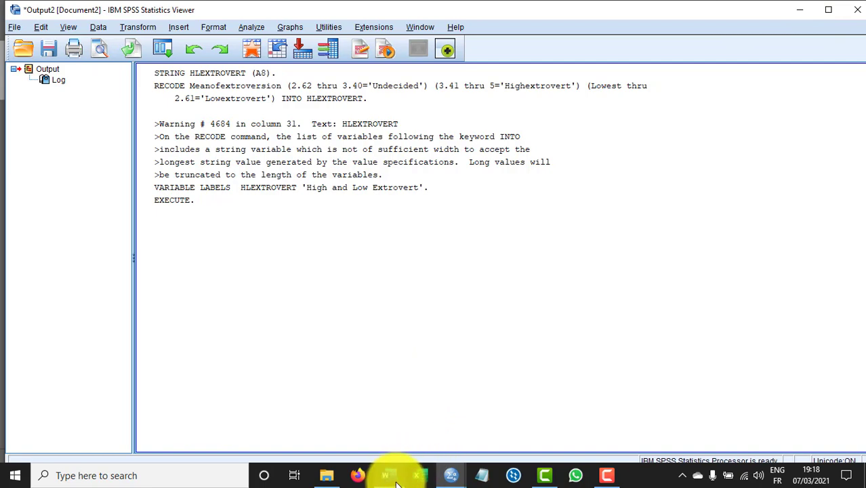
Return to the data set's variable definitions and change the type of HLEXTROVERT to Numeric.
{"action": "mouse_move", "coordinate": [449, 471]}
{"action": "left_click", "coordinate": [434, 417]}
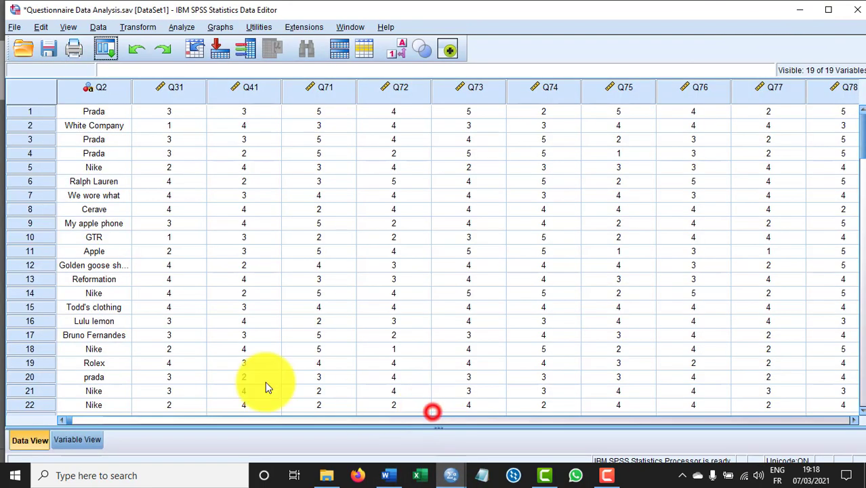
{"action": "scroll", "coordinate": [141, 358], "scroll_direction": "down", "scroll_amount": 2}
{"action": "scroll", "coordinate": [141, 271], "scroll_direction": "up", "scroll_amount": 1}
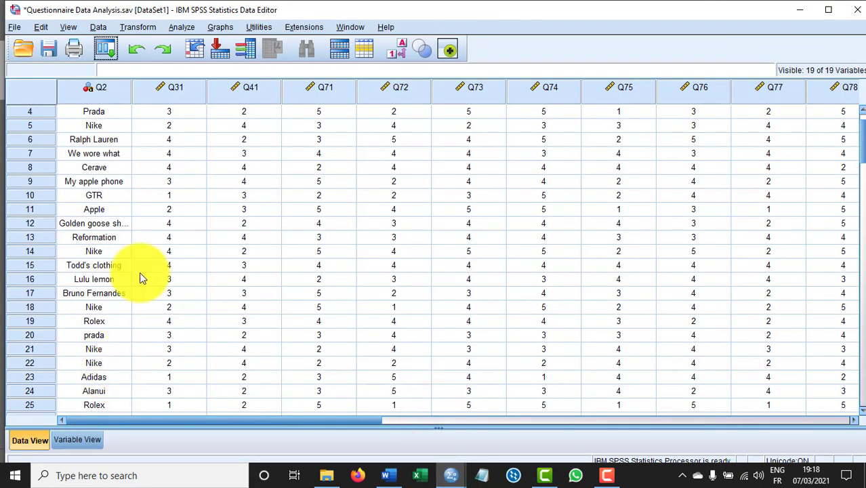
{"action": "left_click", "coordinate": [77, 440]}
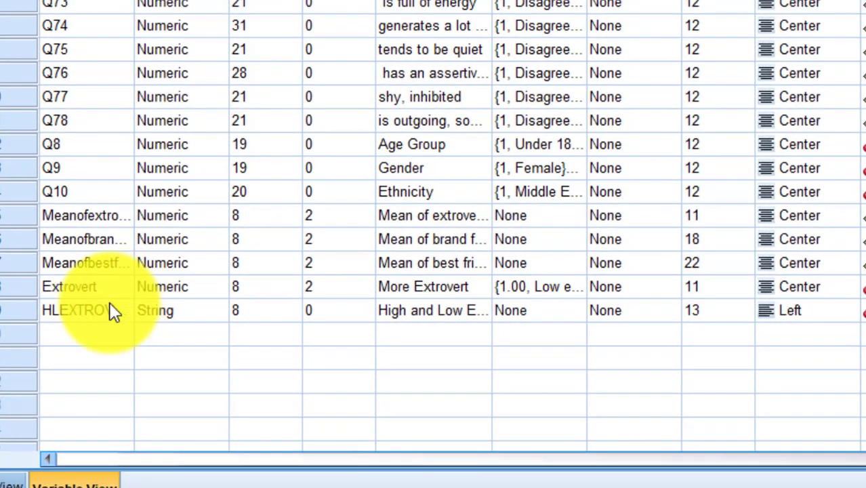
{"action": "left_click", "coordinate": [204, 309]}
{"action": "left_click", "coordinate": [211, 309]}
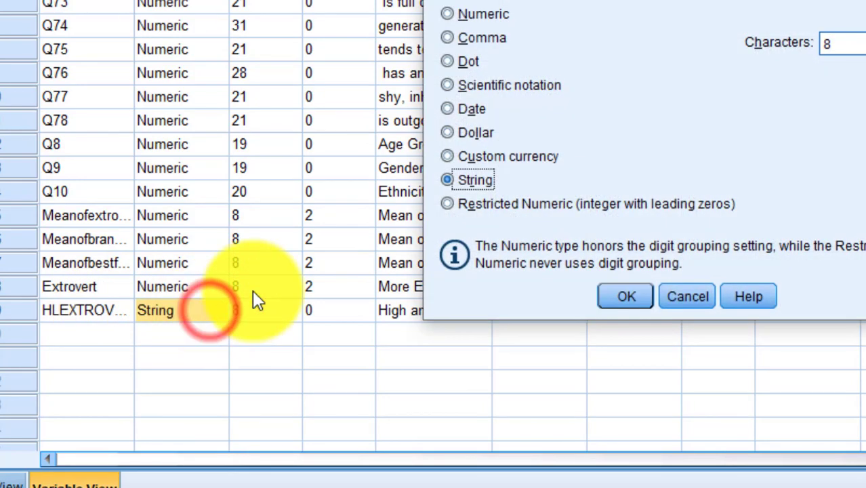
{"action": "left_click", "coordinate": [472, 16]}
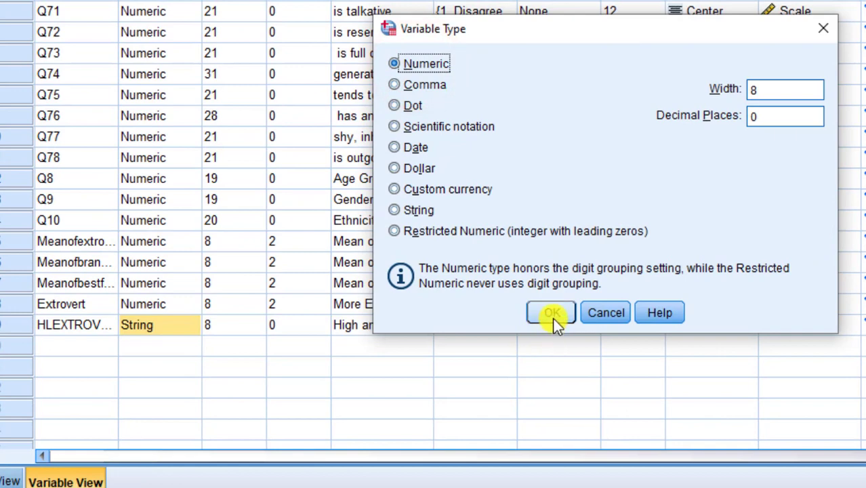
{"action": "left_click", "coordinate": [551, 314]}
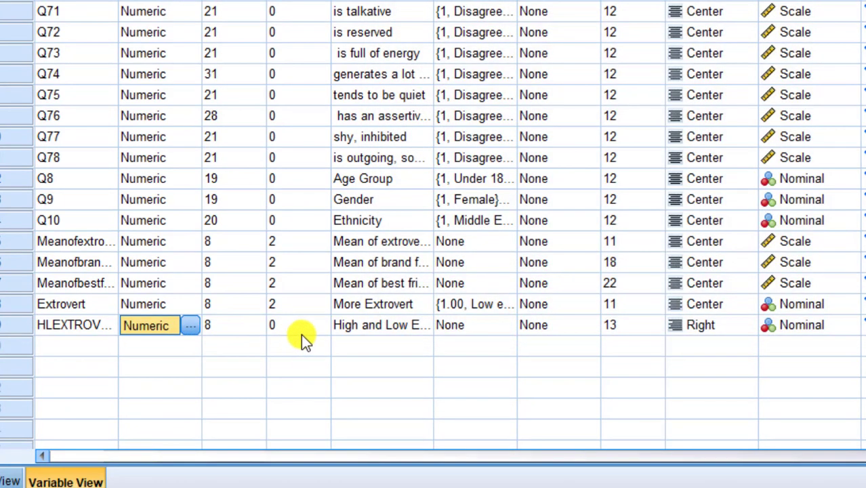
Check the value labels defined for HLEXTROVERT and for Extrovert, closing each without changes.
{"action": "left_click", "coordinate": [501, 322]}
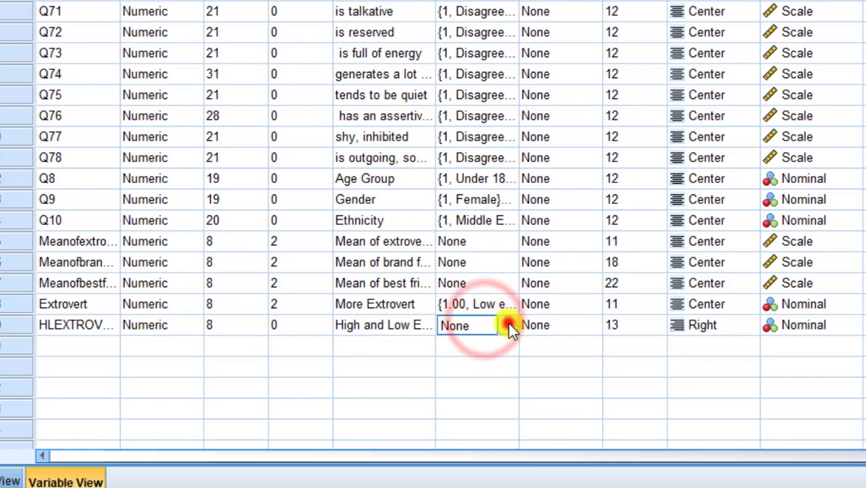
{"action": "left_click", "coordinate": [508, 324]}
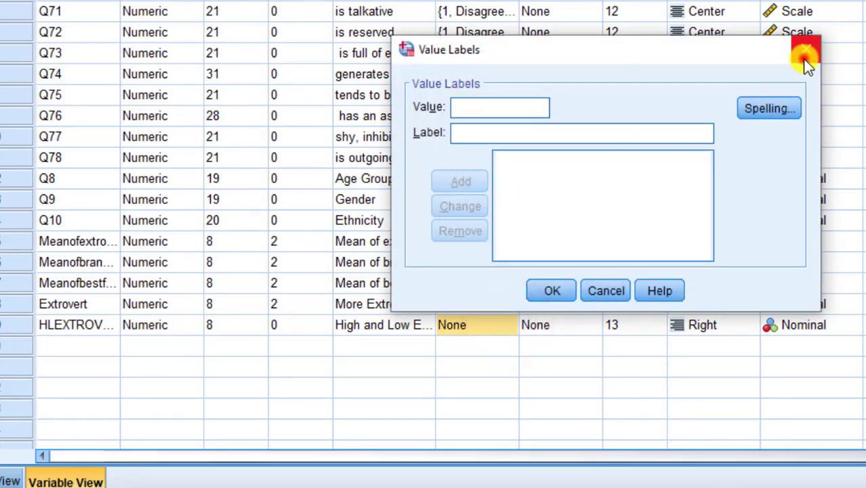
{"action": "left_click", "coordinate": [804, 57]}
{"action": "left_click", "coordinate": [466, 303]}
{"action": "left_click", "coordinate": [502, 304]}
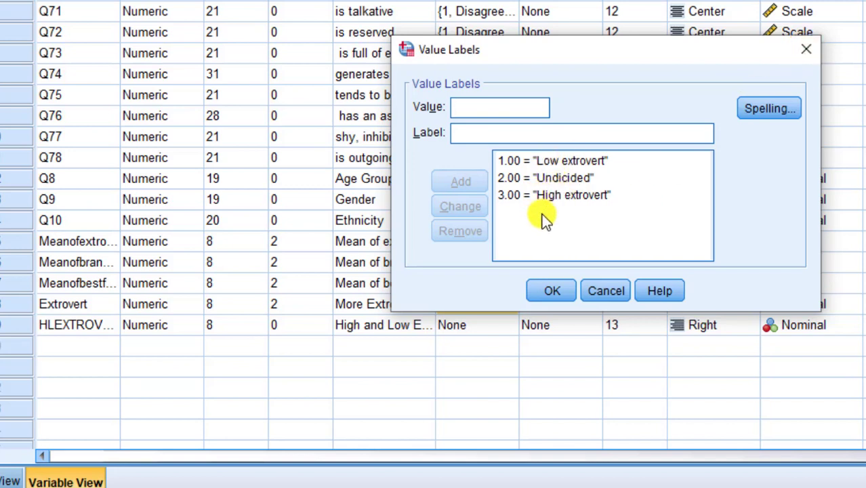
{"action": "left_click", "coordinate": [809, 52]}
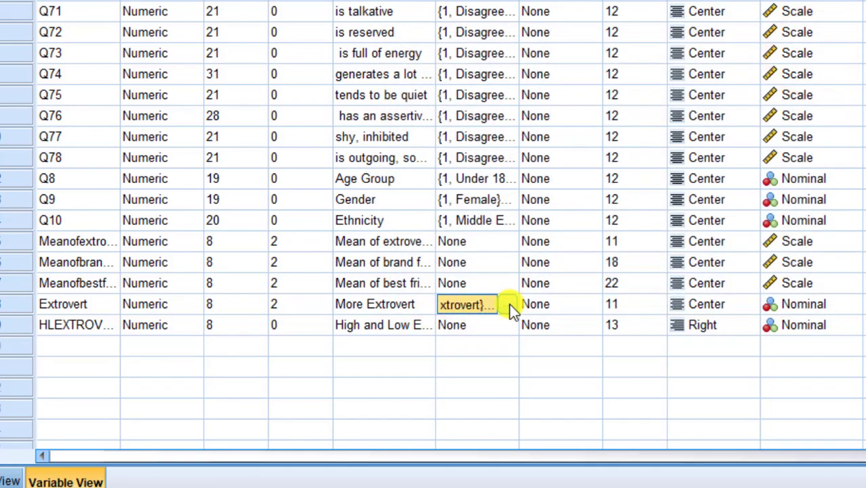
Copy the value labels of Extrovert to HLEXTROVERT.
{"action": "right_click", "coordinate": [464, 304]}
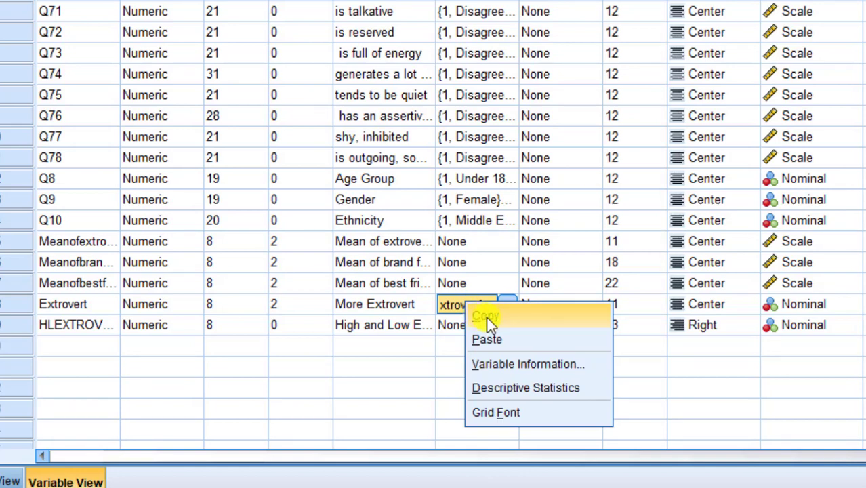
{"action": "left_click", "coordinate": [486, 317]}
{"action": "left_click", "coordinate": [467, 328]}
{"action": "right_click", "coordinate": [468, 325]}
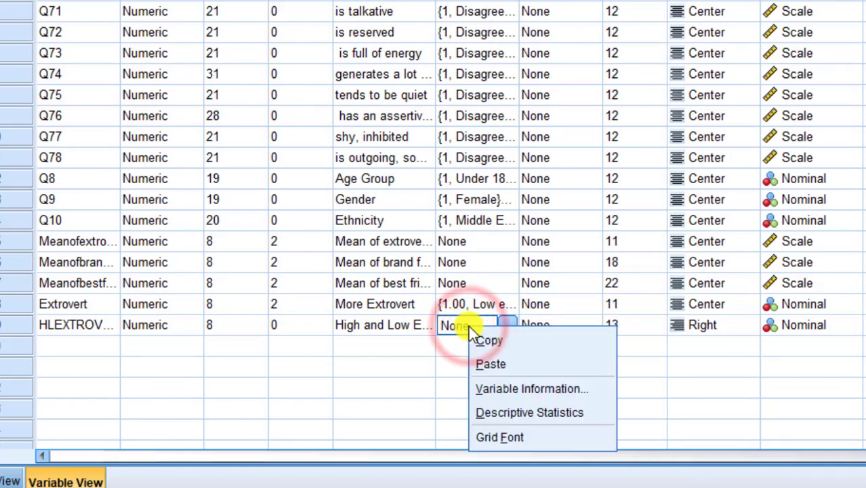
{"action": "left_click", "coordinate": [492, 363]}
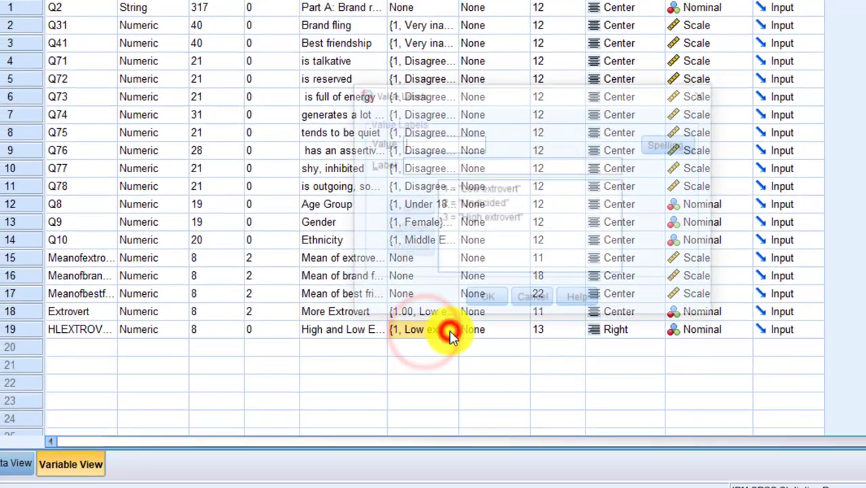
Reopen Recode into Different Variables, select the Meanofextroversion to HLEXTROVERT pair and open its old and new values.
{"action": "left_click", "coordinate": [135, 25]}
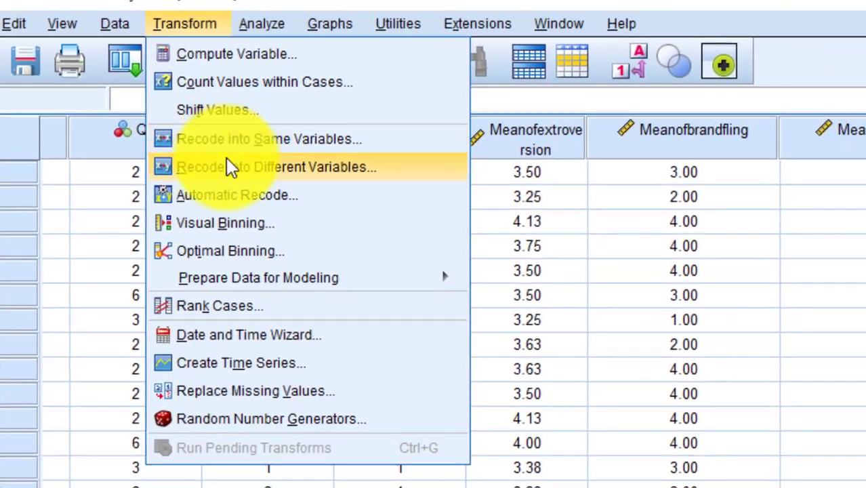
{"action": "left_click", "coordinate": [231, 168]}
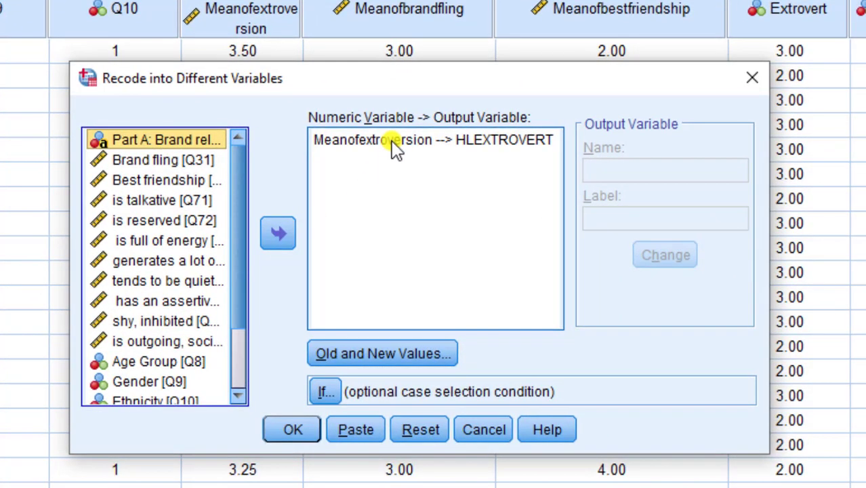
{"action": "left_click", "coordinate": [391, 142]}
{"action": "left_click", "coordinate": [392, 142]}
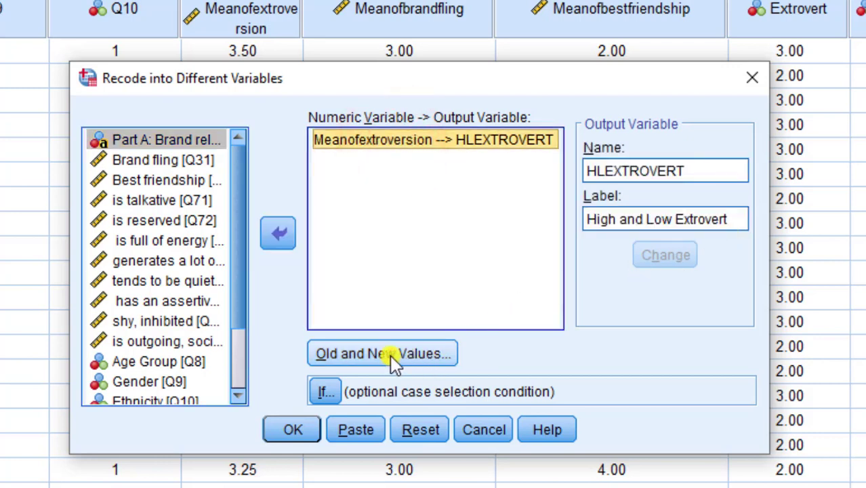
{"action": "left_click", "coordinate": [680, 259]}
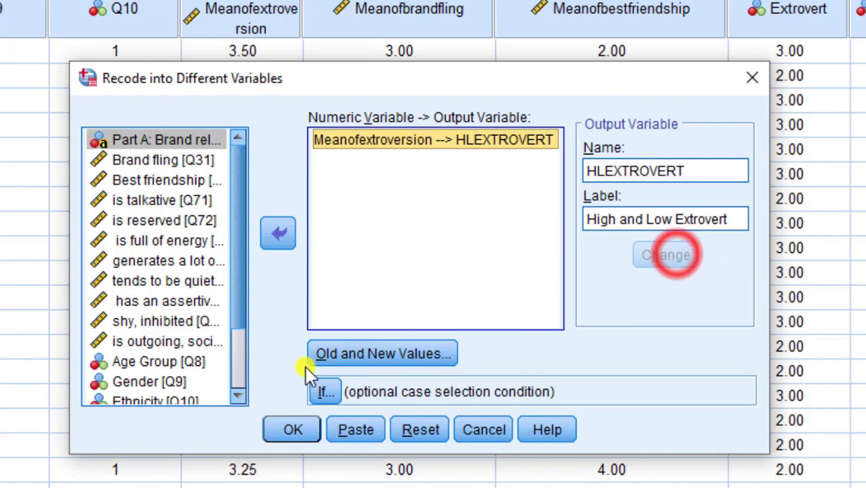
{"action": "left_click", "coordinate": [350, 357]}
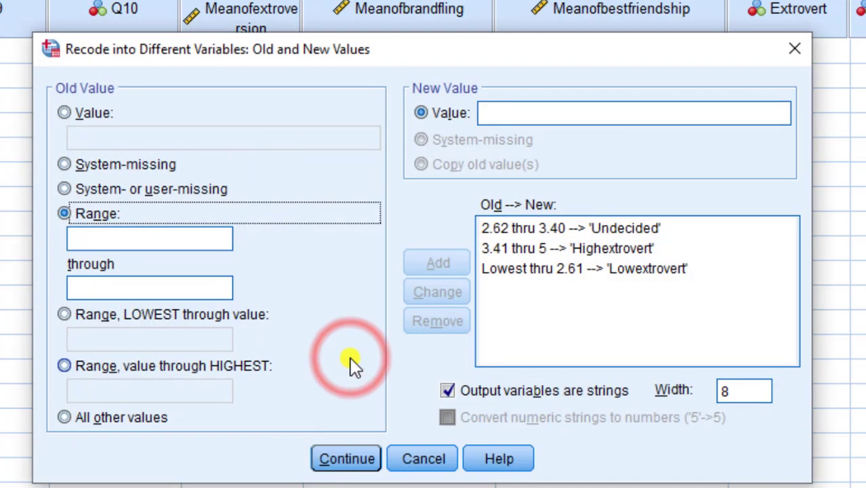
{"action": "left_click", "coordinate": [501, 114]}
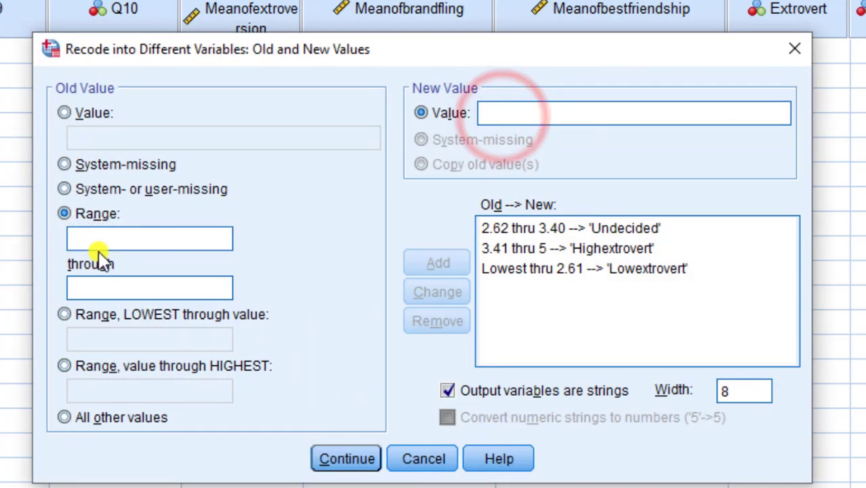
{"action": "left_click", "coordinate": [88, 234]}
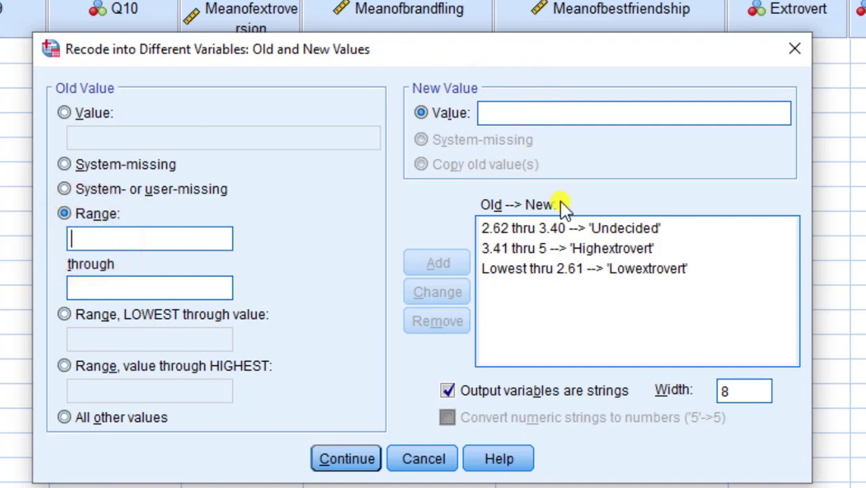
Remove the Lowextrovert, Highextrovert and Undecided recoding rules from the old-to-new list.
{"action": "left_click", "coordinate": [634, 268]}
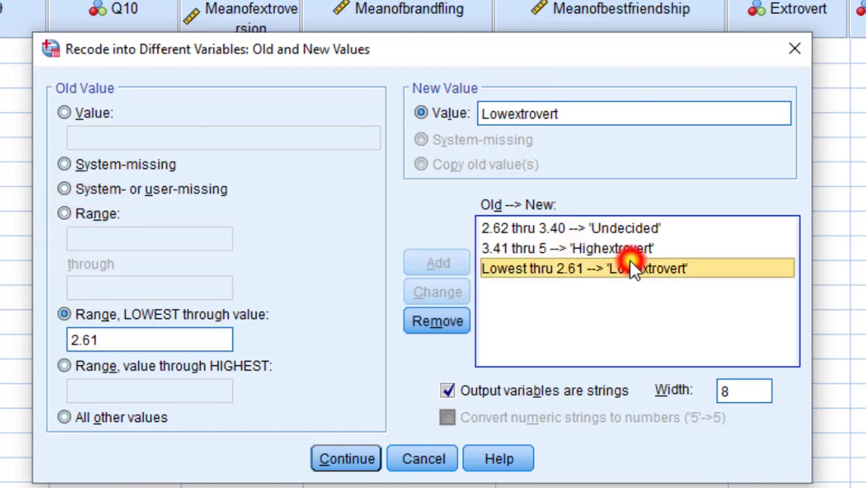
{"action": "left_click", "coordinate": [434, 321]}
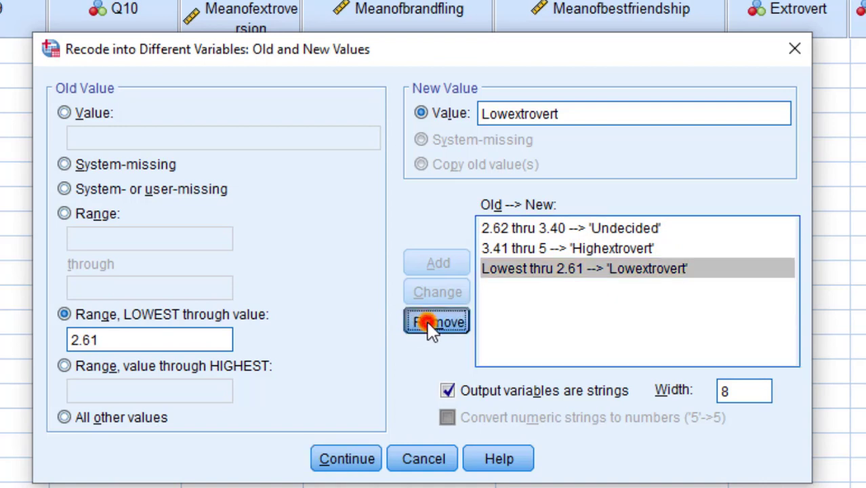
{"action": "left_click", "coordinate": [511, 251]}
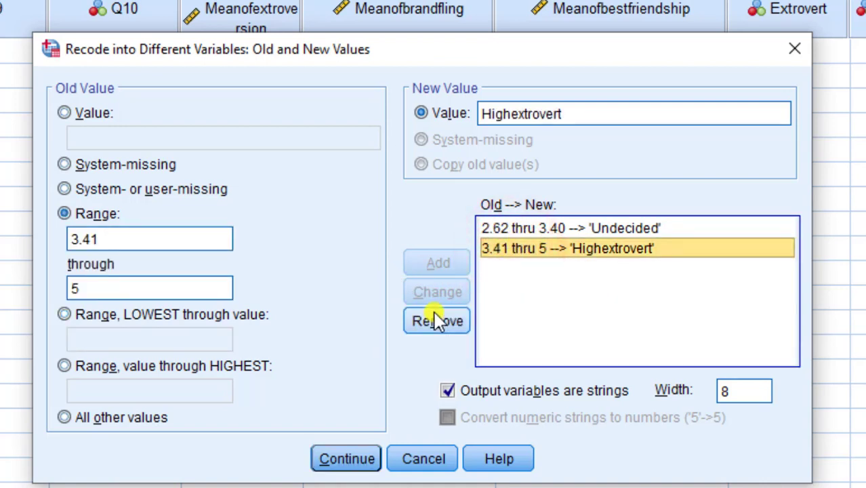
{"action": "left_click", "coordinate": [437, 320]}
{"action": "left_click", "coordinate": [512, 228]}
{"action": "left_click", "coordinate": [430, 320]}
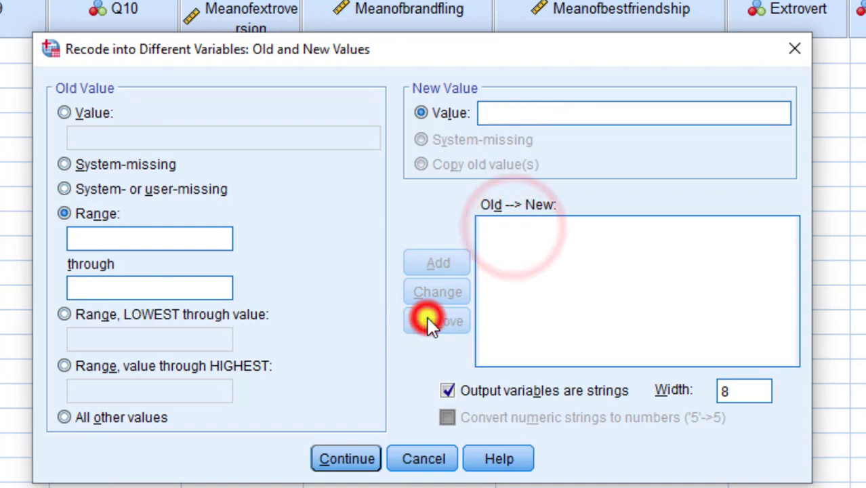
Set the old value for a new recoding rule to the range from lowest through 2.60.
{"action": "left_click", "coordinate": [95, 235]}
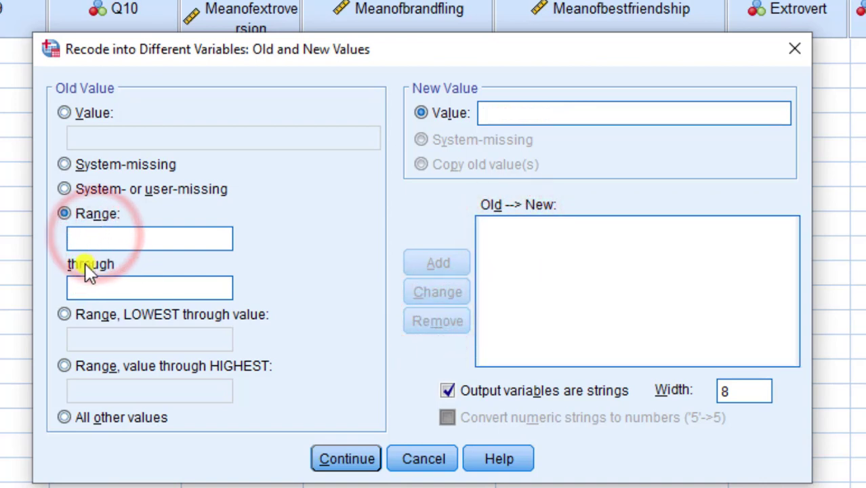
{"action": "left_click", "coordinate": [63, 315]}
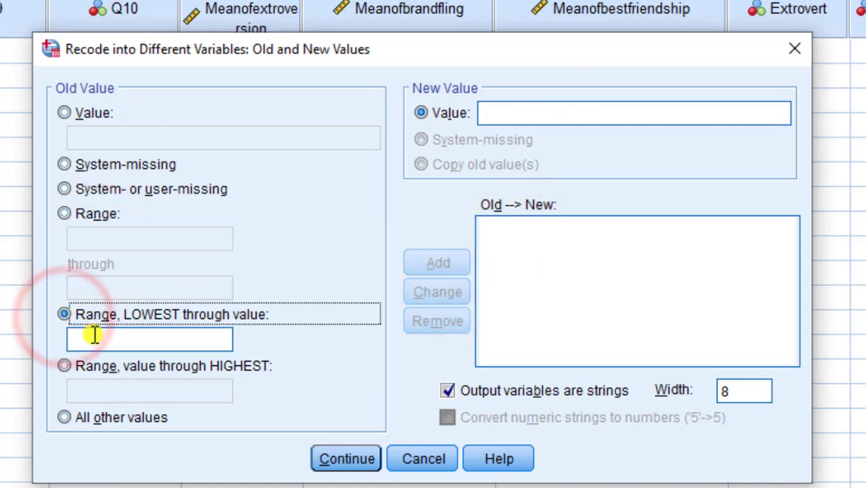
{"action": "left_click", "coordinate": [129, 341]}
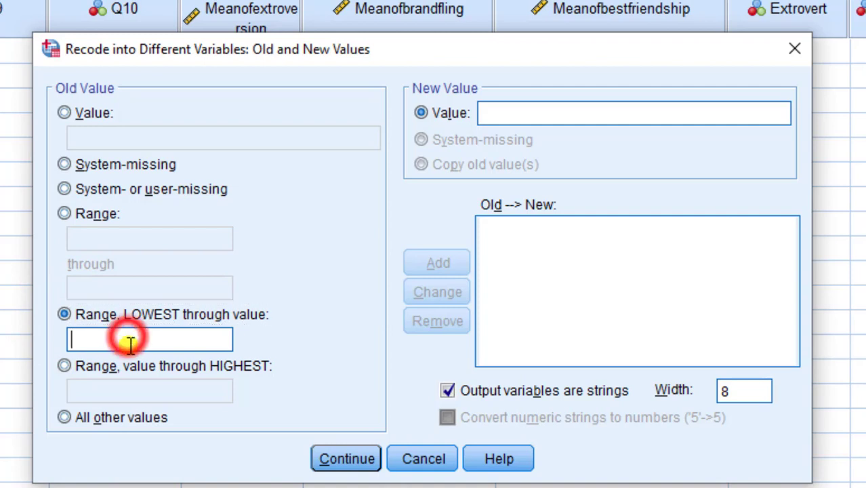
{"action": "type", "text": "2.60"}
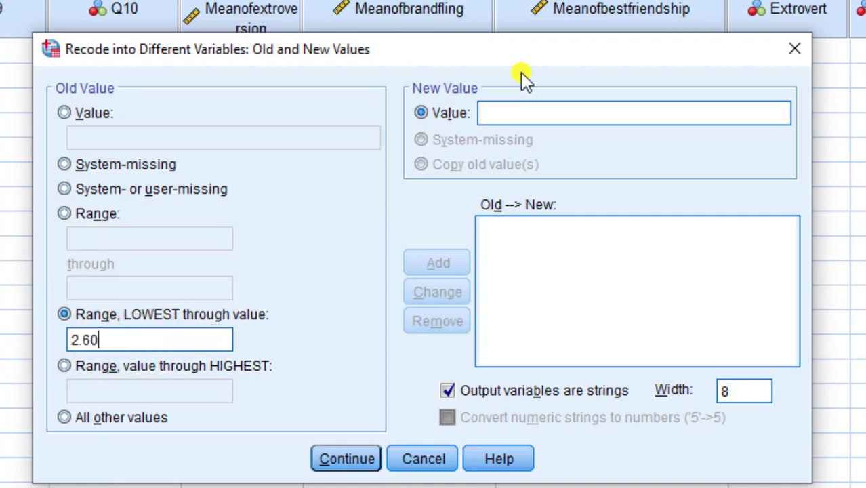
{"action": "left_click", "coordinate": [504, 112]}
{"action": "type", "text": "L"}
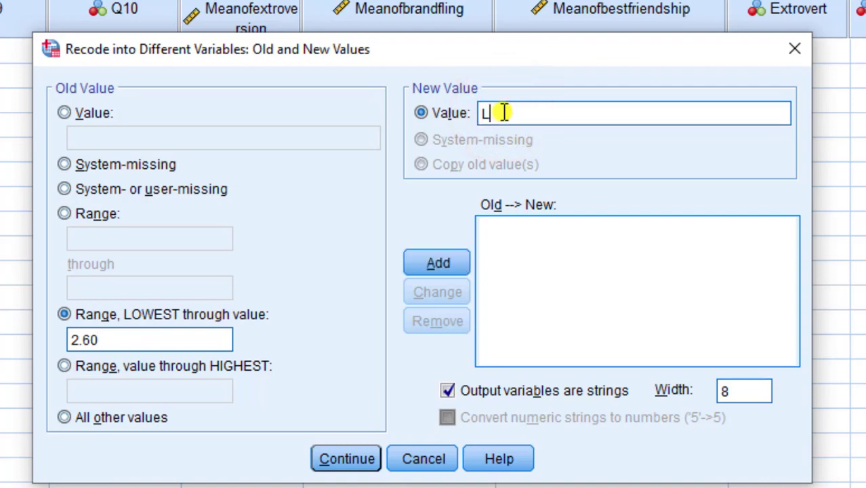
{"action": "type", "text": "ow intr"}
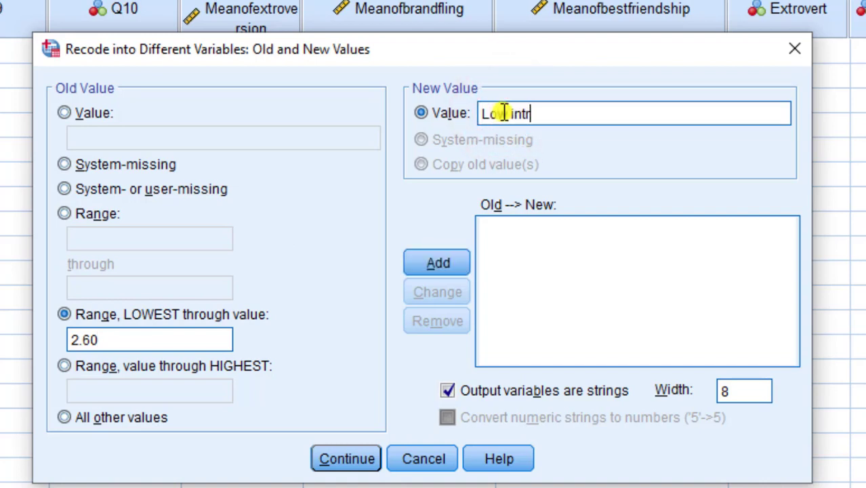
{"action": "type", "text": "overt"}
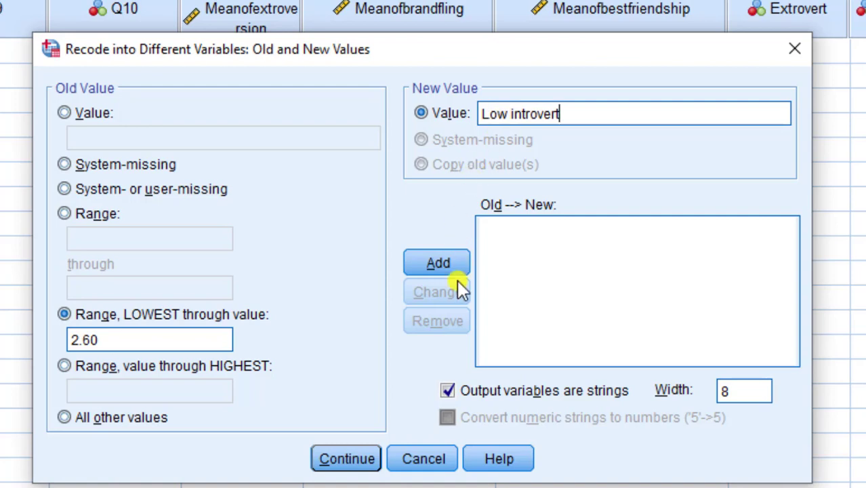
{"action": "left_click", "coordinate": [448, 391]}
{"action": "left_click", "coordinate": [486, 113]}
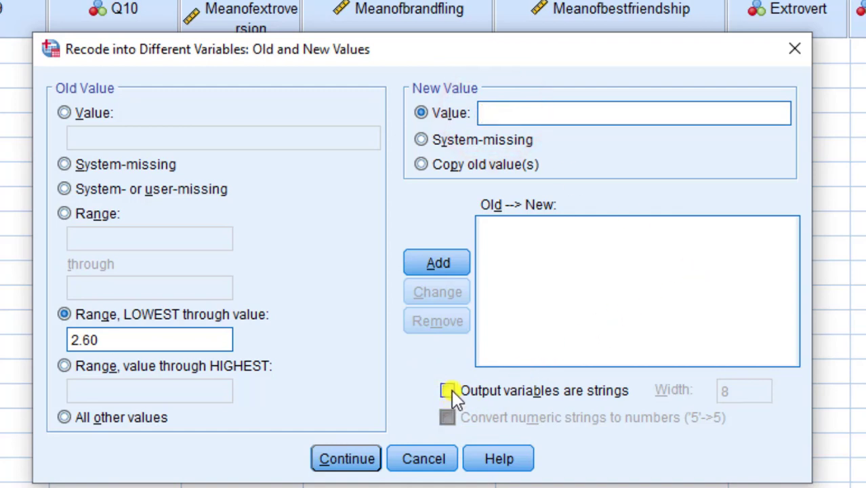
{"action": "left_click", "coordinate": [448, 391]}
Enter Lowintrovert as the new string value and add the rule to the old-to-new list.
{"action": "left_click", "coordinate": [505, 114]}
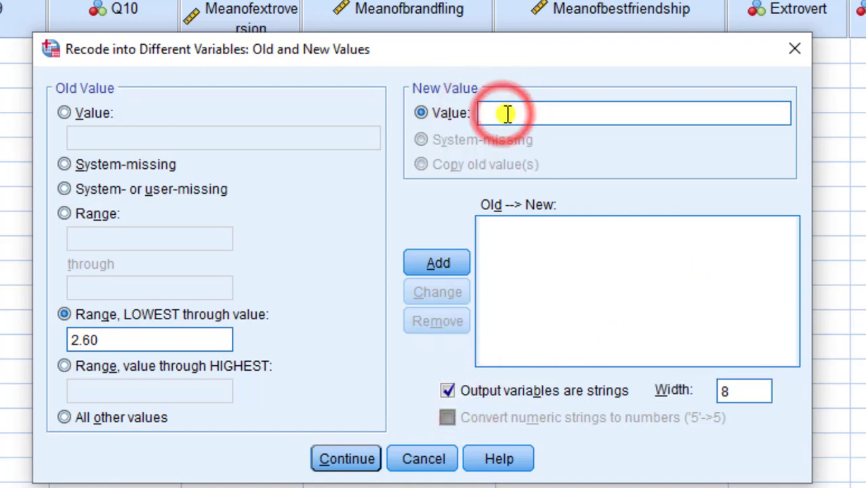
{"action": "type", "text": "Low"}
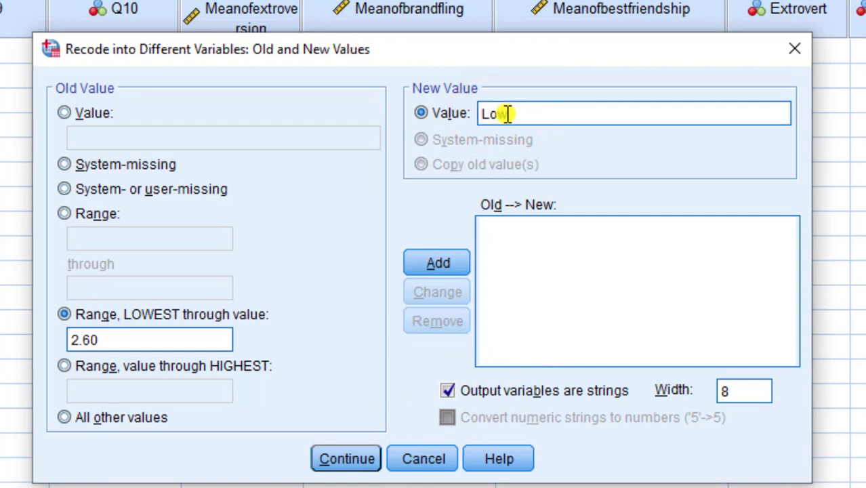
{"action": "type", "text": "Introver"}
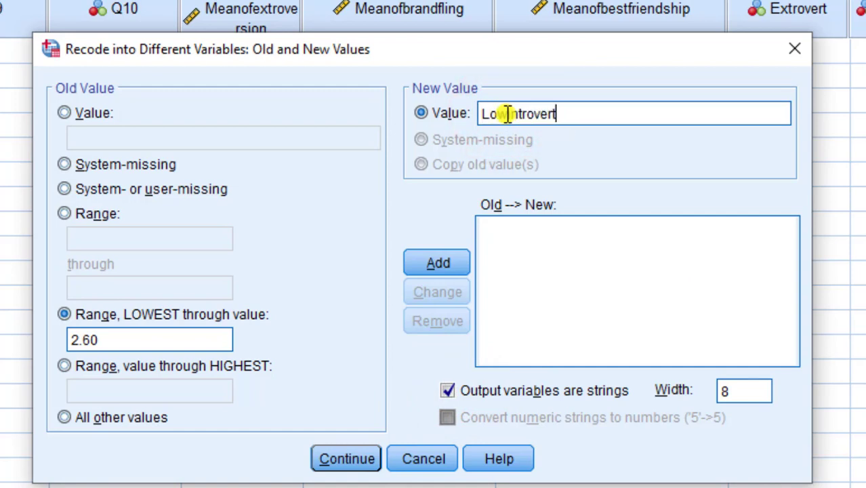
{"action": "type", "text": "t"}
{"action": "left_click", "coordinate": [439, 261]}
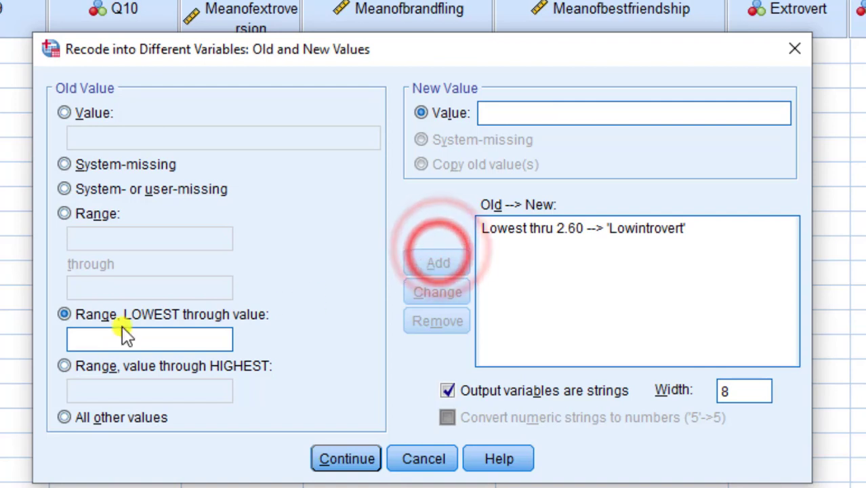
{"action": "left_click", "coordinate": [101, 340]}
{"action": "type", "text": "2.6"}
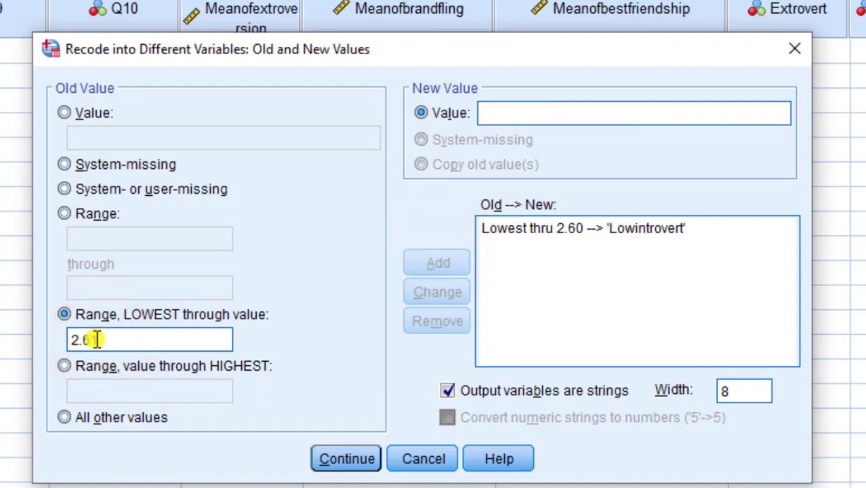
{"action": "type", "text": "1"}
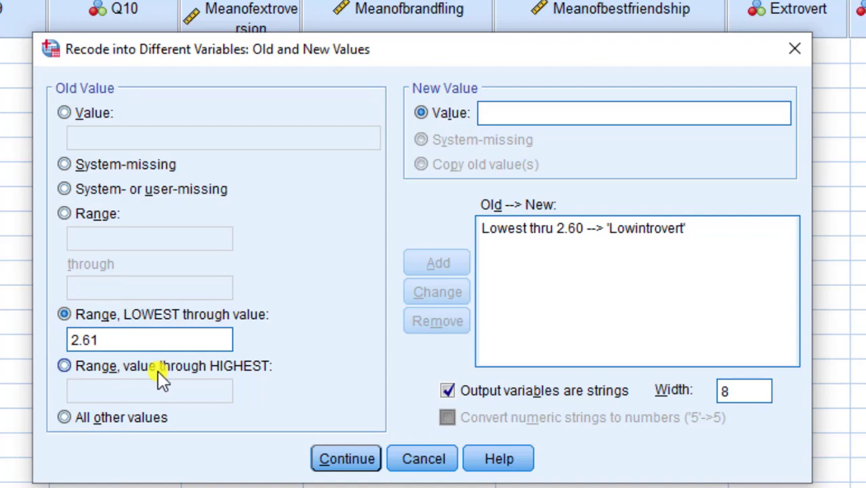
Add a rule recoding the range 2.61 through 3.40 to the string value Undecided.
{"action": "left_click", "coordinate": [66, 214]}
{"action": "left_click", "coordinate": [78, 235]}
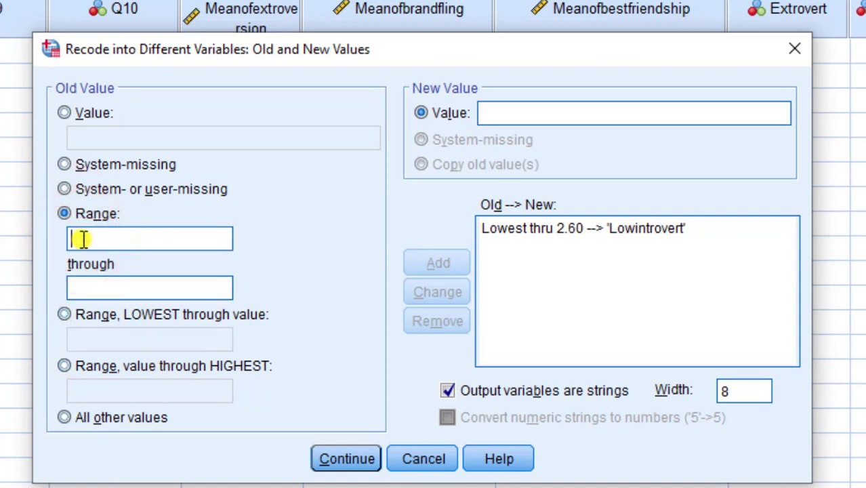
{"action": "type", "text": "2.61"}
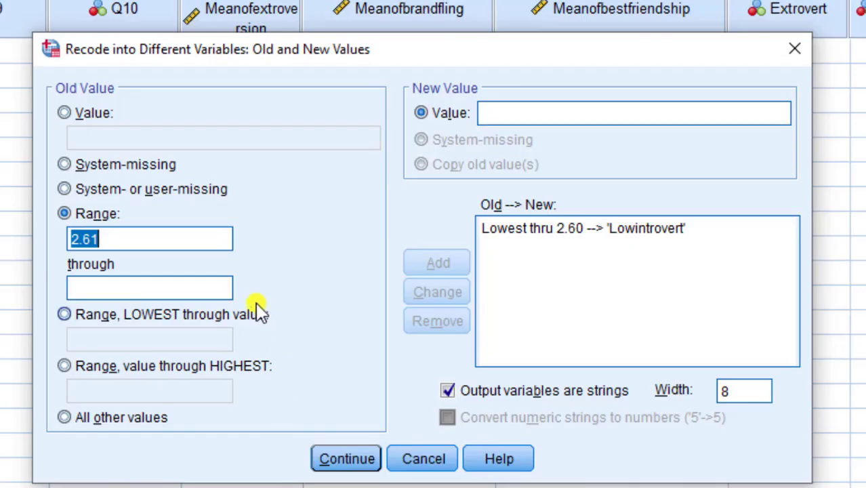
{"action": "left_click", "coordinate": [120, 290]}
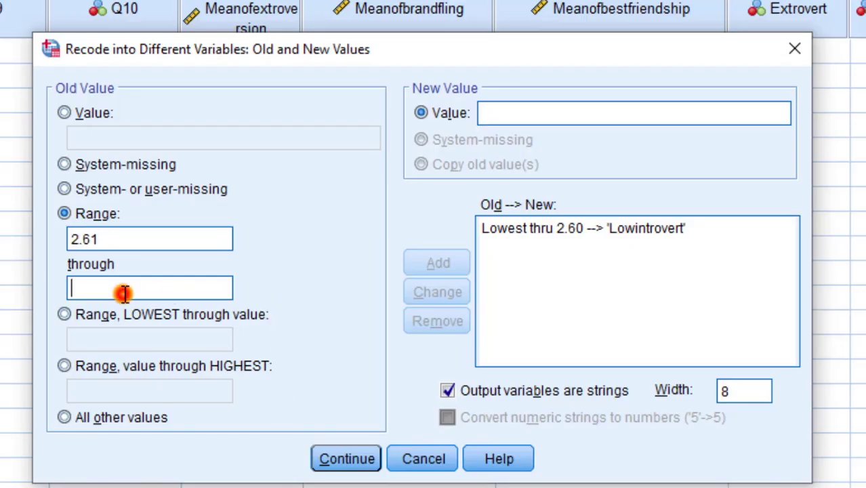
{"action": "type", "text": "3.40"}
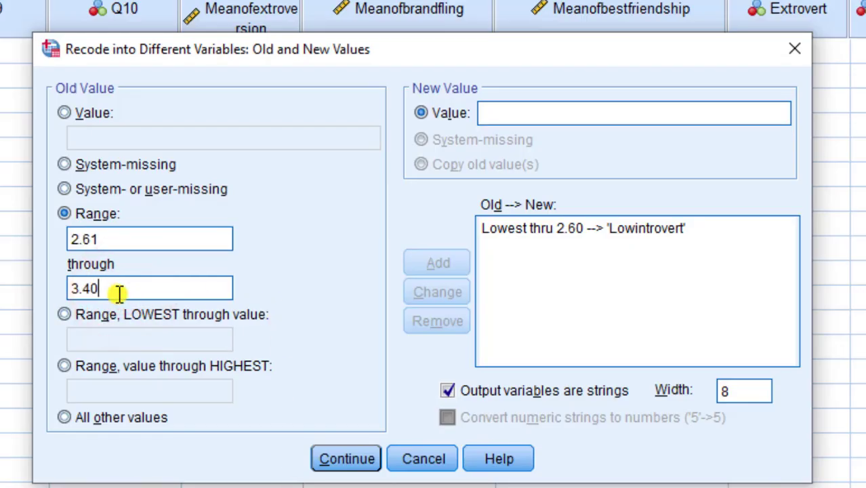
{"action": "left_click", "coordinate": [483, 121]}
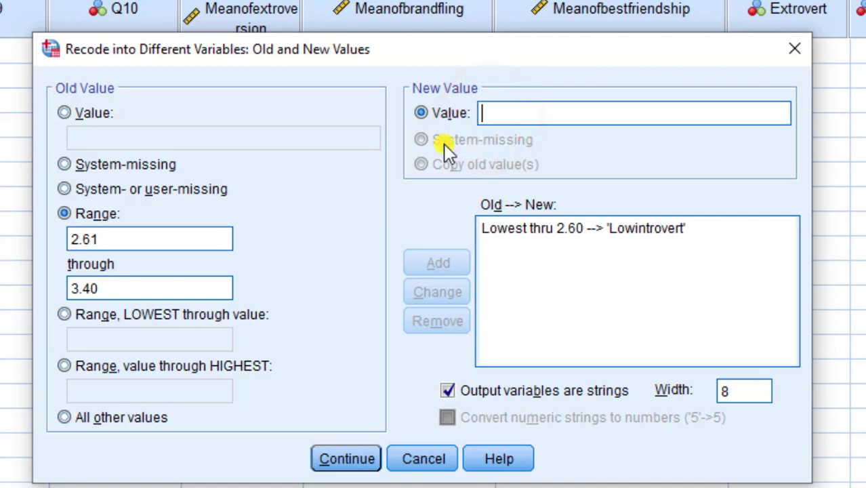
{"action": "type", "text": "Undecided"}
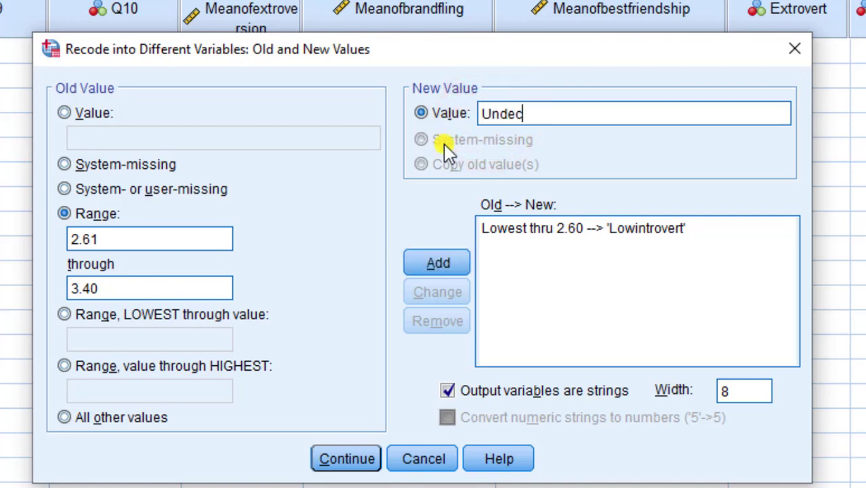
{"action": "left_click", "coordinate": [438, 264]}
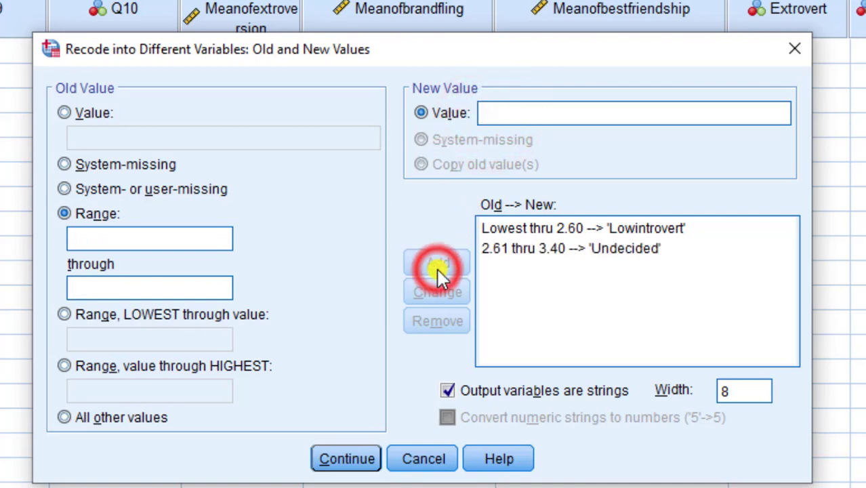
Add a rule recoding the range 3.41 through 5 to Highextrovert and accept the set of old and new values.
{"action": "left_click", "coordinate": [88, 240]}
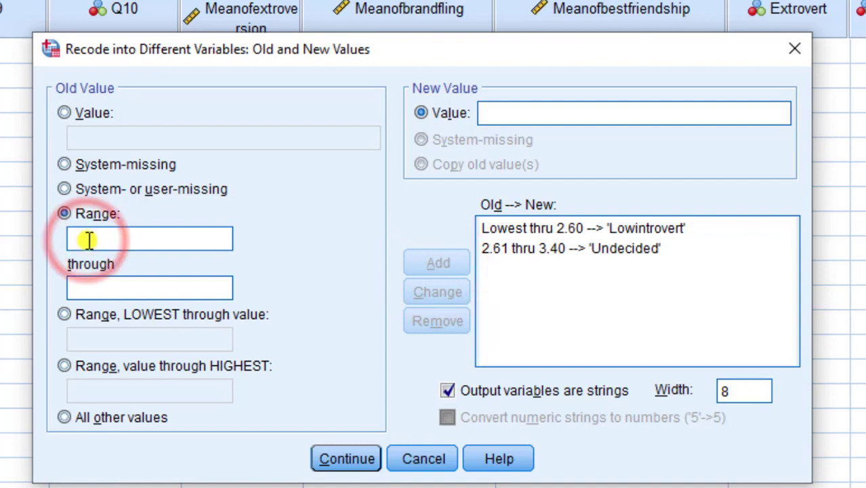
{"action": "type", "text": "3"}
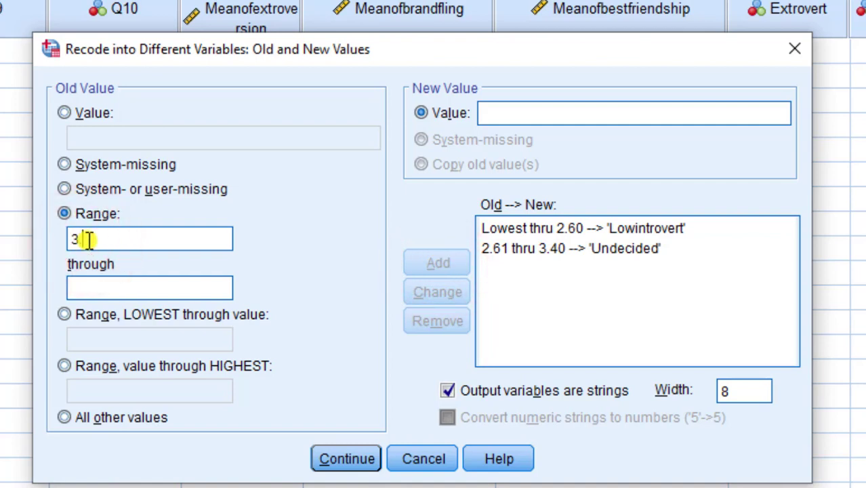
{"action": "type", "text": ".41"}
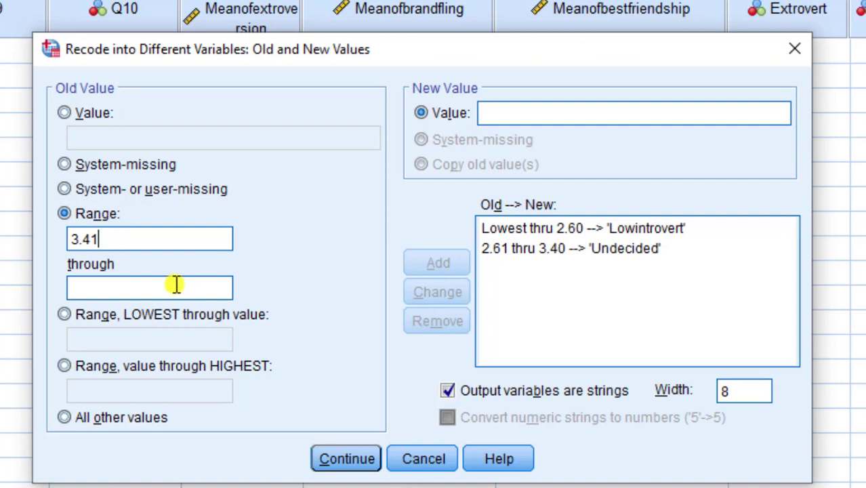
{"action": "left_click", "coordinate": [146, 286]}
{"action": "type", "text": "5"}
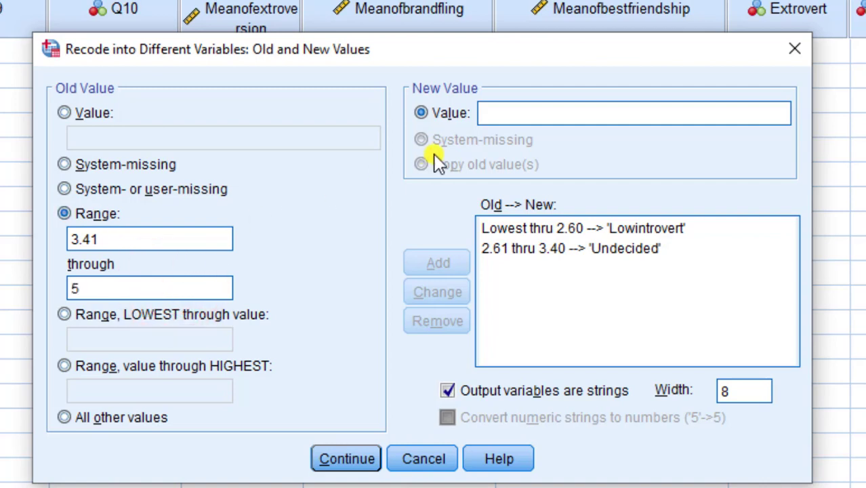
{"action": "left_click", "coordinate": [529, 111]}
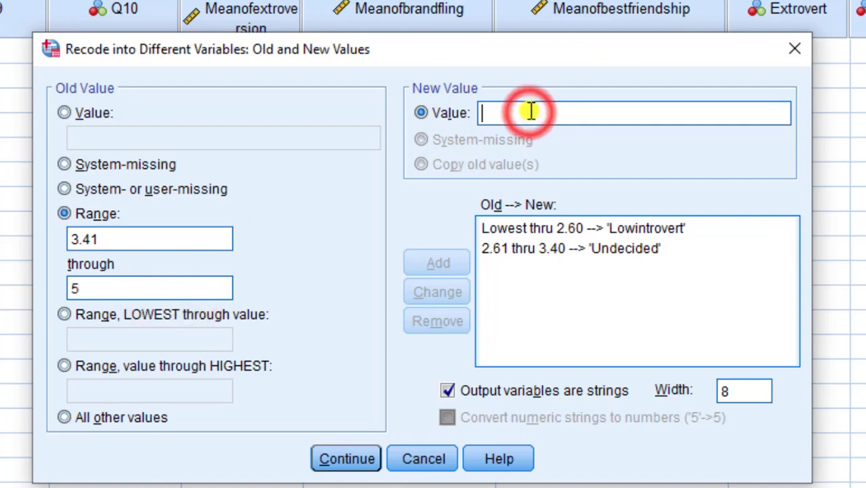
{"action": "type", "text": "H"}
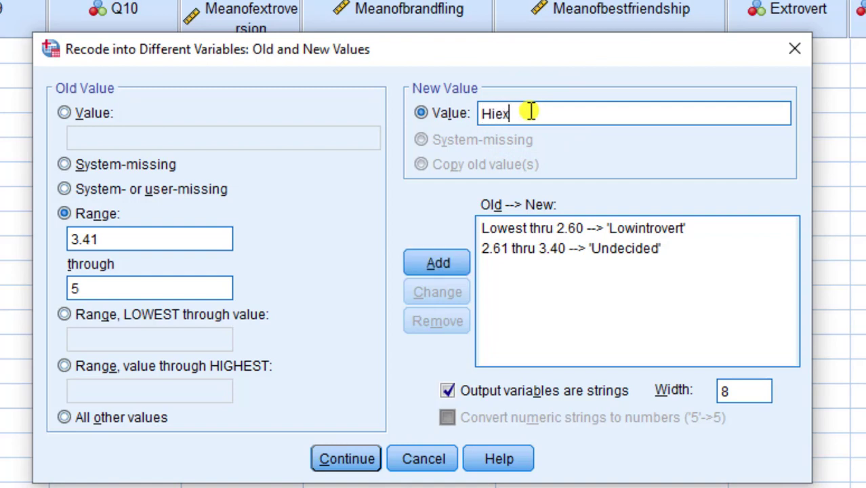
{"action": "type", "text": "ie"}
{"action": "key", "text": "BackSpace"}
{"action": "type", "text": "ghextrovert"}
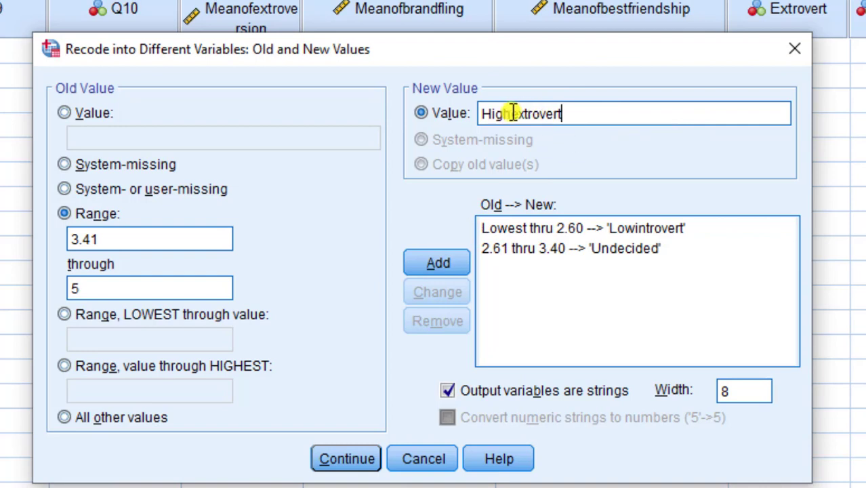
{"action": "left_click", "coordinate": [449, 263]}
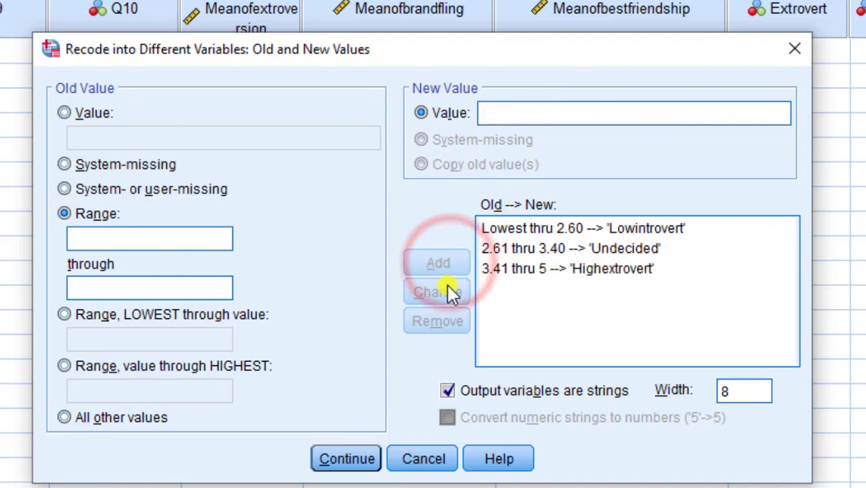
{"action": "left_click", "coordinate": [357, 467]}
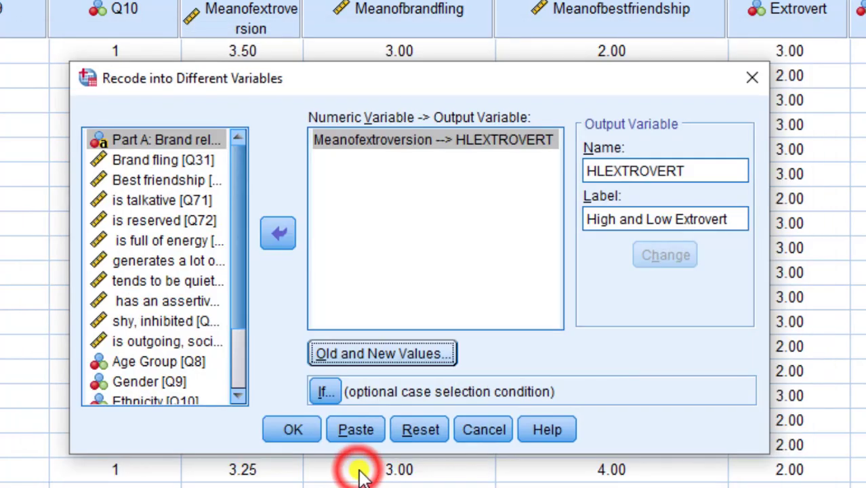
Try to run the recode of Meanofextroversion into HLEXTROVERT.
{"action": "left_click", "coordinate": [293, 430]}
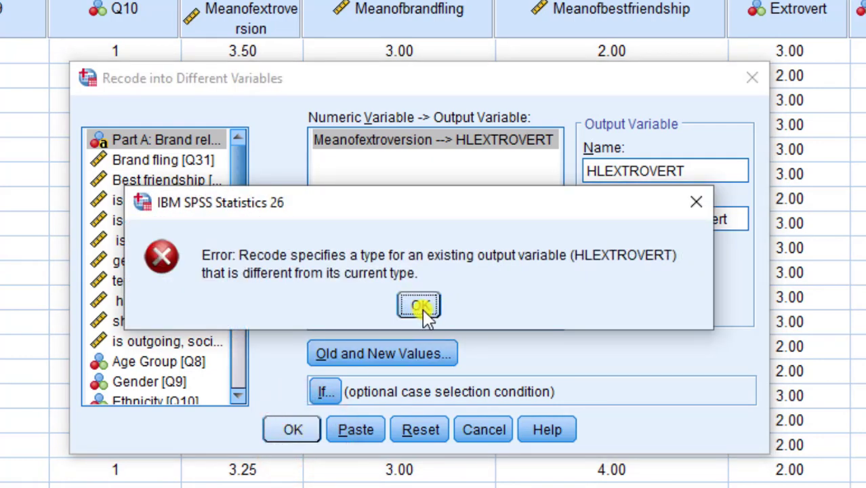
{"action": "left_click", "coordinate": [421, 306]}
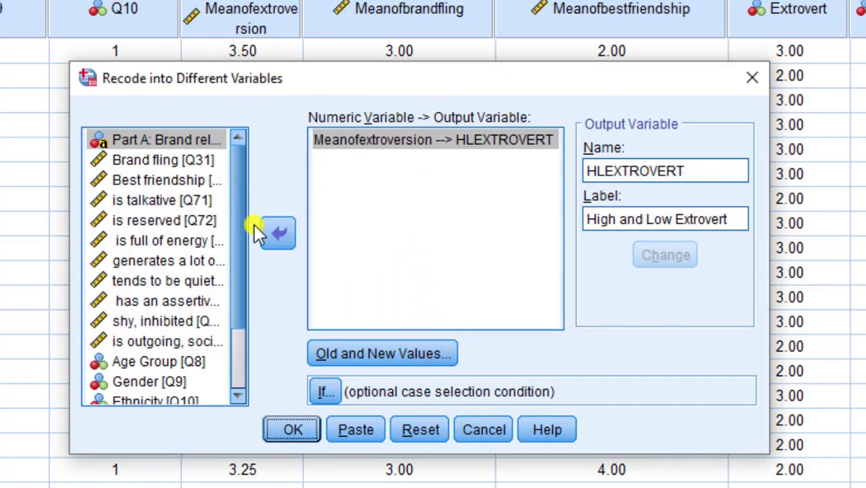
Look through the source variables in the recode dialog, down to the brand, friendship and extrovert entries, and close the dialog.
{"action": "left_click", "coordinate": [234, 344]}
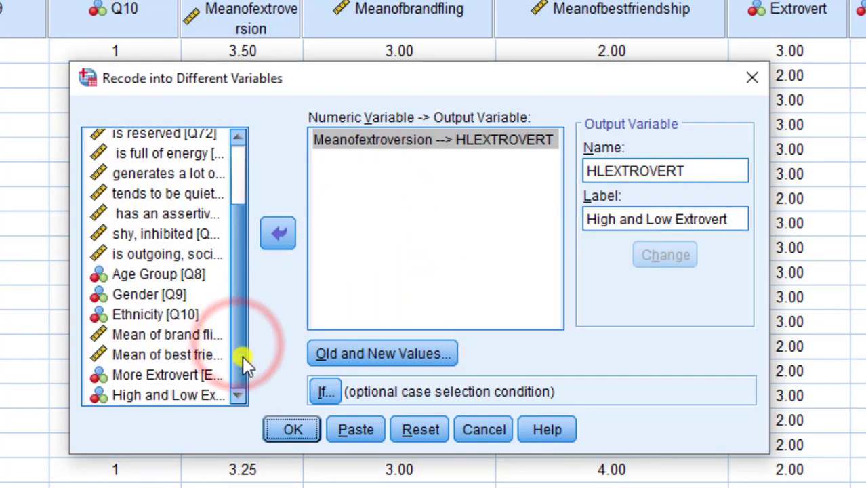
{"action": "left_click", "coordinate": [160, 335]}
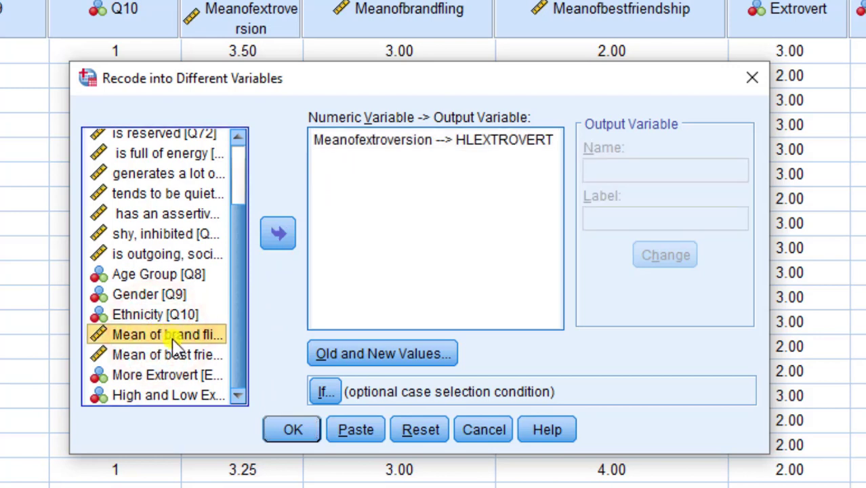
{"action": "left_click", "coordinate": [159, 355]}
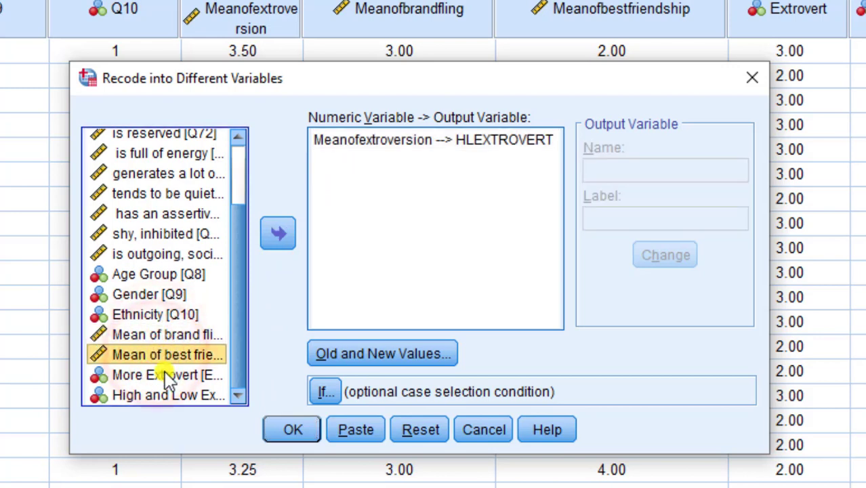
{"action": "left_click", "coordinate": [166, 375]}
{"action": "scroll", "coordinate": [170, 381], "scroll_direction": "up", "scroll_amount": 1}
{"action": "scroll", "coordinate": [169, 381], "scroll_direction": "down", "scroll_amount": 1}
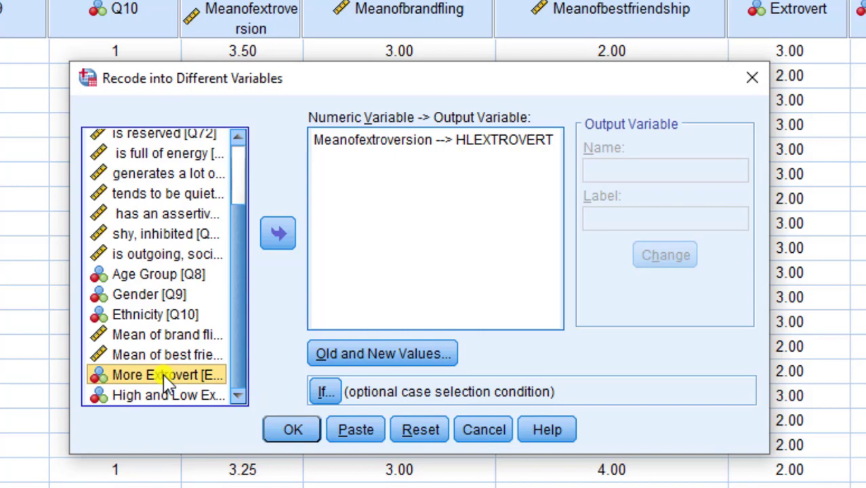
{"action": "scroll", "coordinate": [166, 383], "scroll_direction": "up", "scroll_amount": 1}
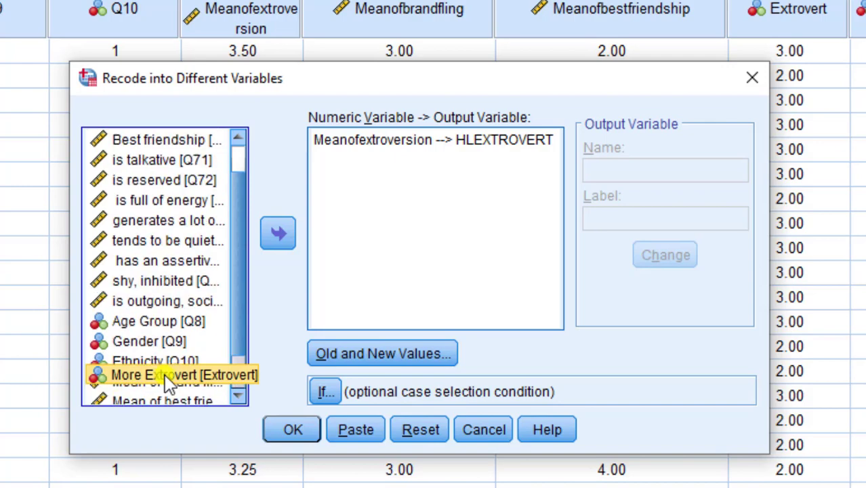
{"action": "left_click", "coordinate": [749, 81]}
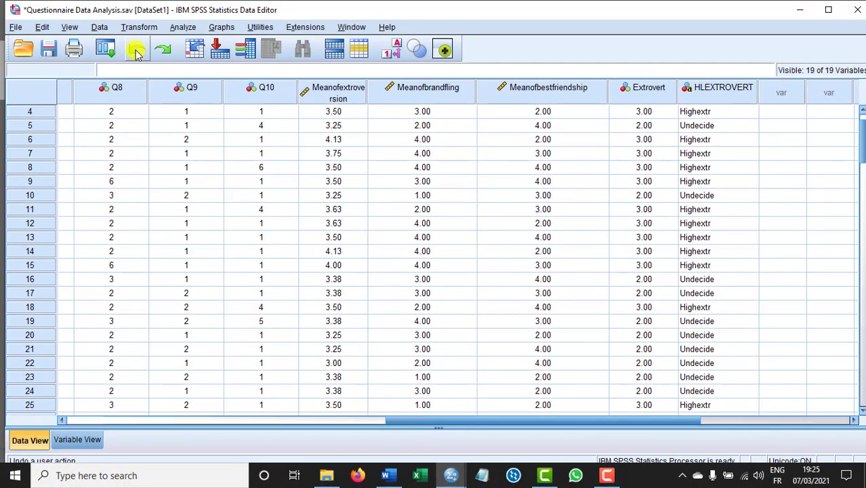
Undo the last change made to the dataset.
{"action": "left_click", "coordinate": [136, 53]}
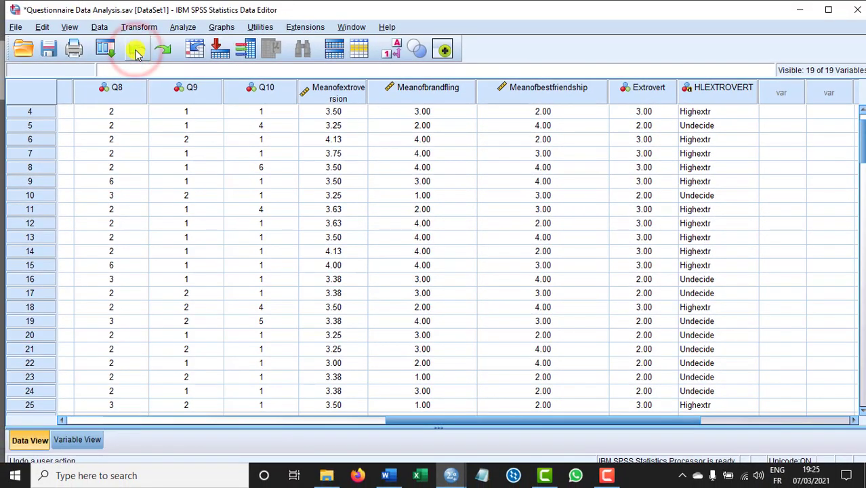